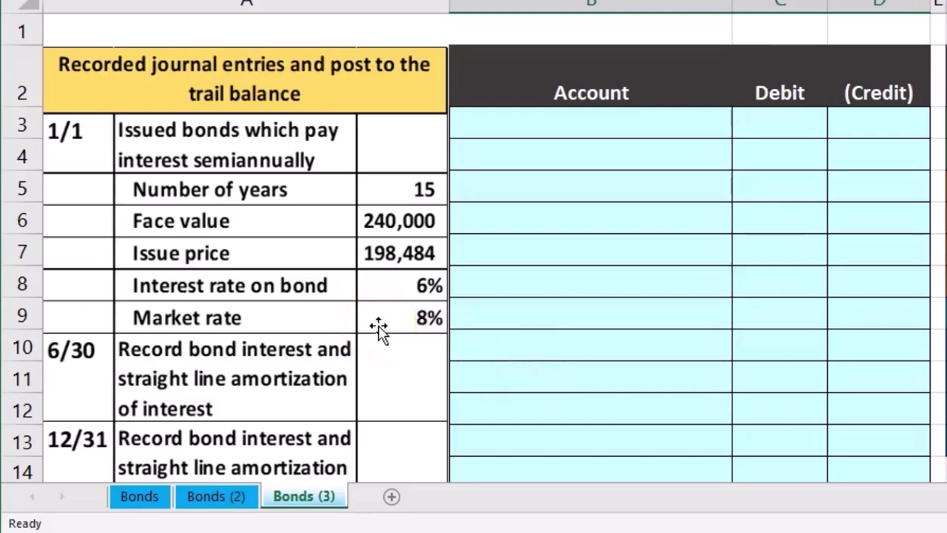
Examine the trial balance accounts and beginning balances, including the SUM formulas behind the column total and net income
left_click(583, 252)
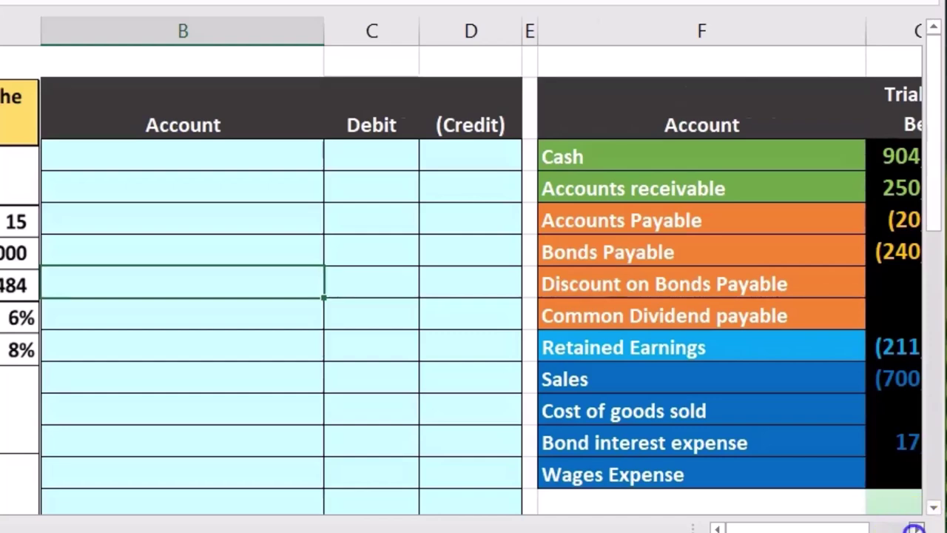
left_click(915, 528)
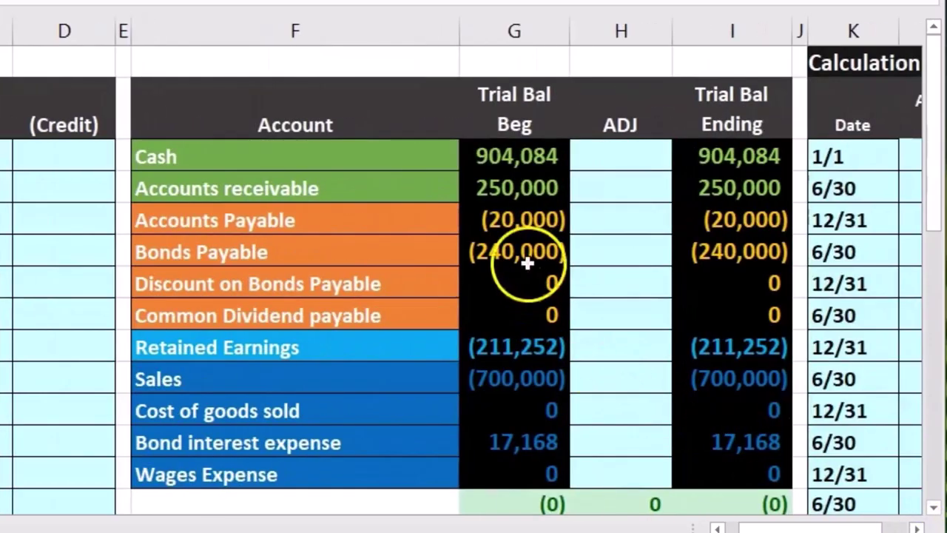
left_click_drag(381, 159, 507, 395)
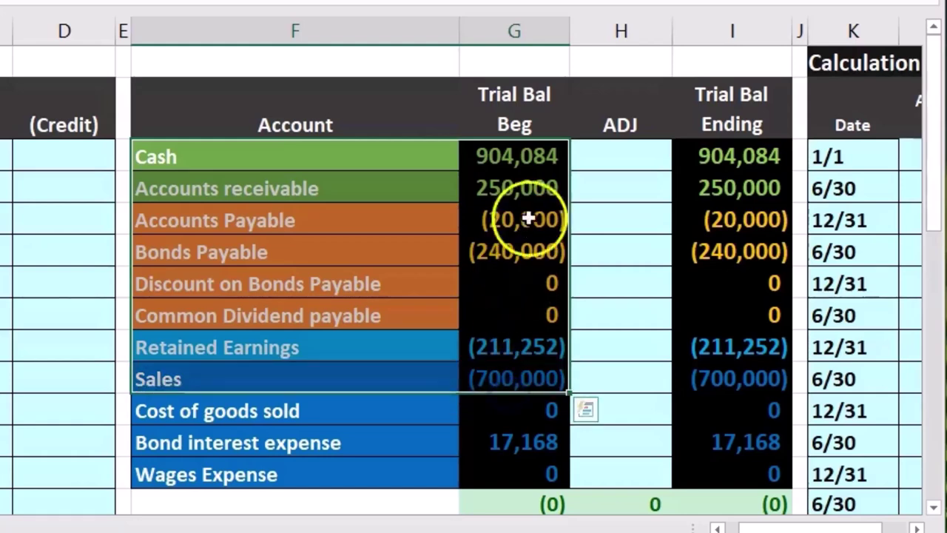
left_click_drag(529, 154, 526, 239)
scroll(522, 289, "down", 1)
left_click(515, 374)
double_click(520, 373)
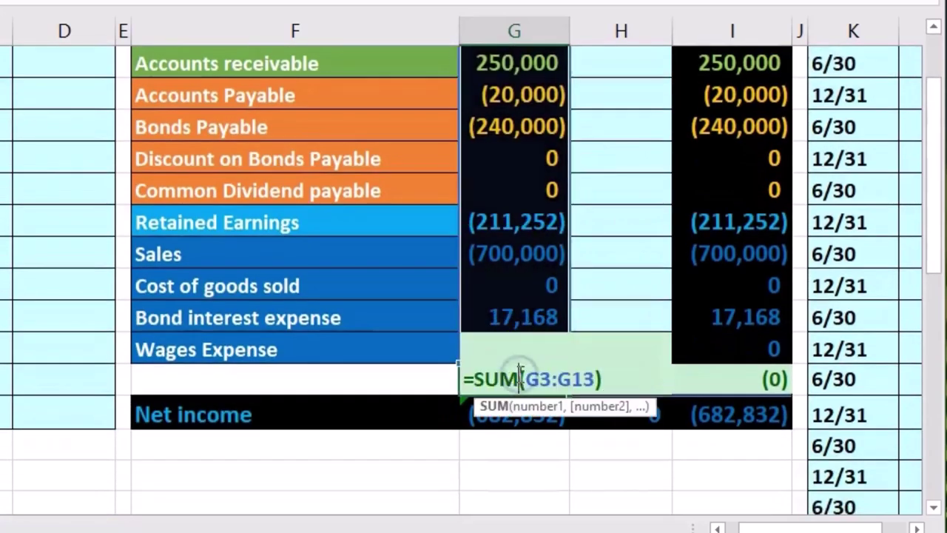
key("Return")
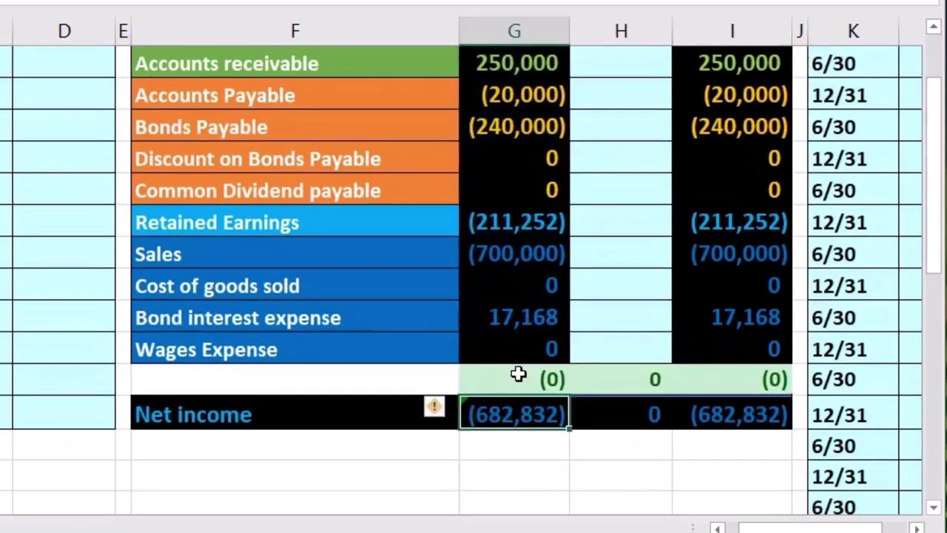
double_click(516, 411)
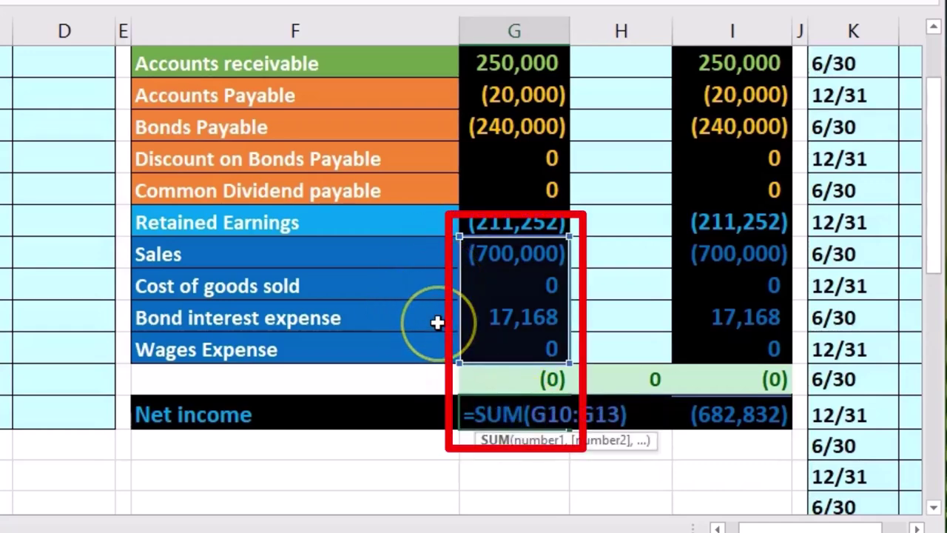
key("Return")
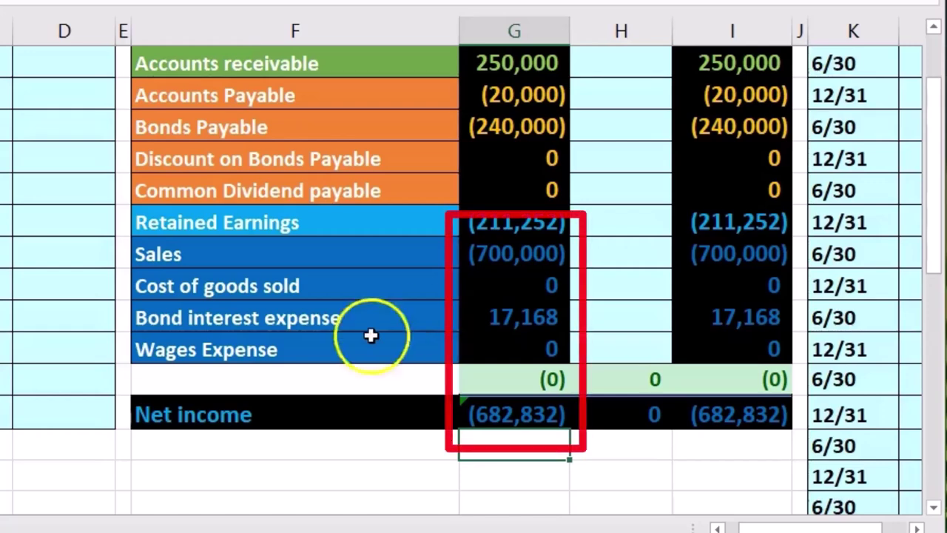
Compare the Bonds Payable and Discount on Bonds Payable balances with the issue price and the first periods of the straight-line amortization table
left_click(6, 377)
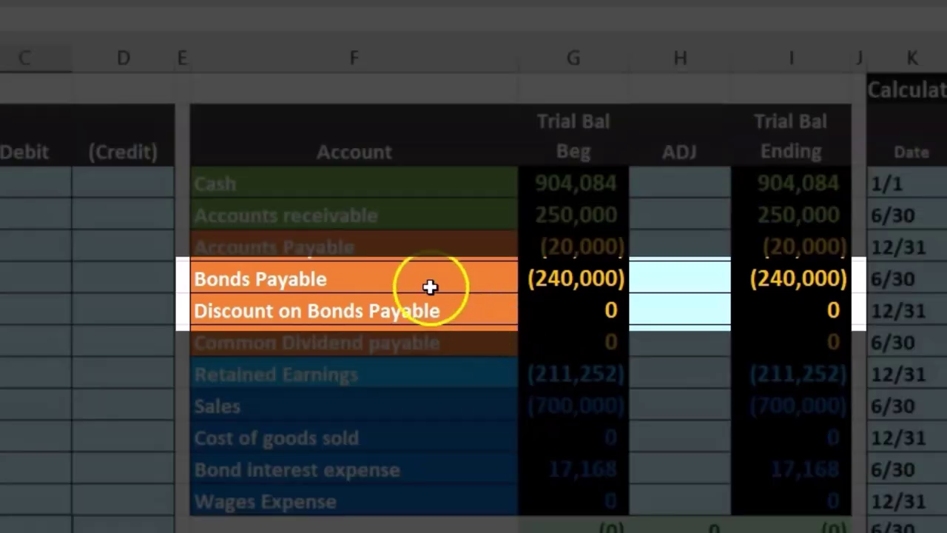
left_click_drag(429, 287, 528, 278)
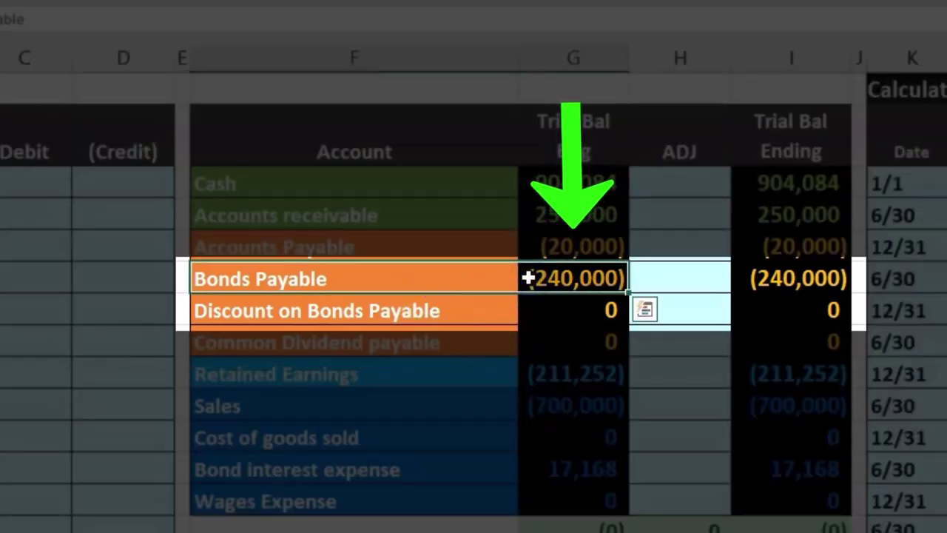
left_click_drag(508, 312, 552, 312)
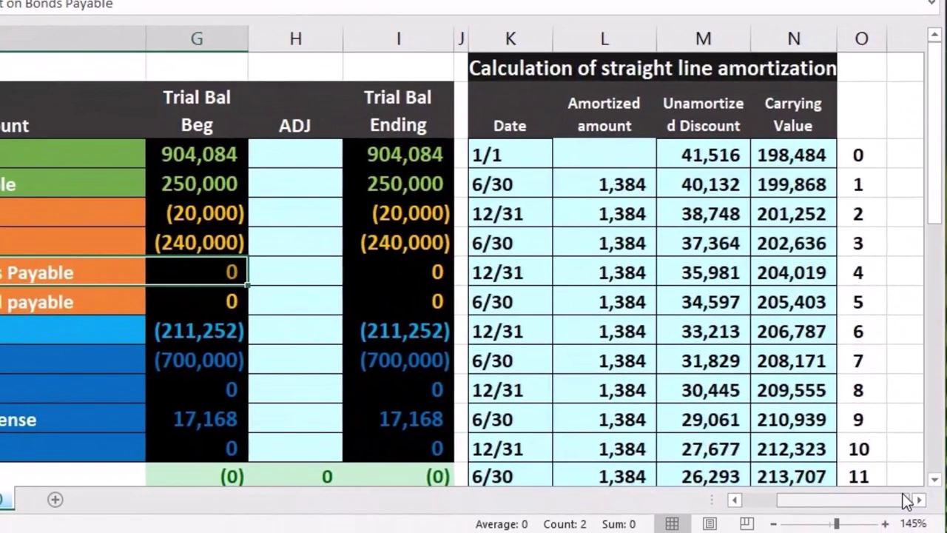
left_click(707, 164)
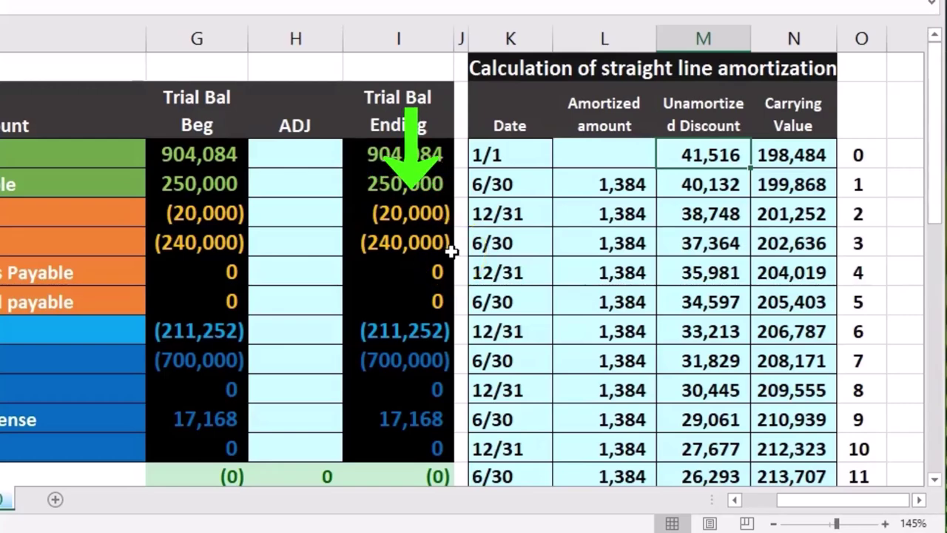
left_click_drag(813, 500, 678, 501)
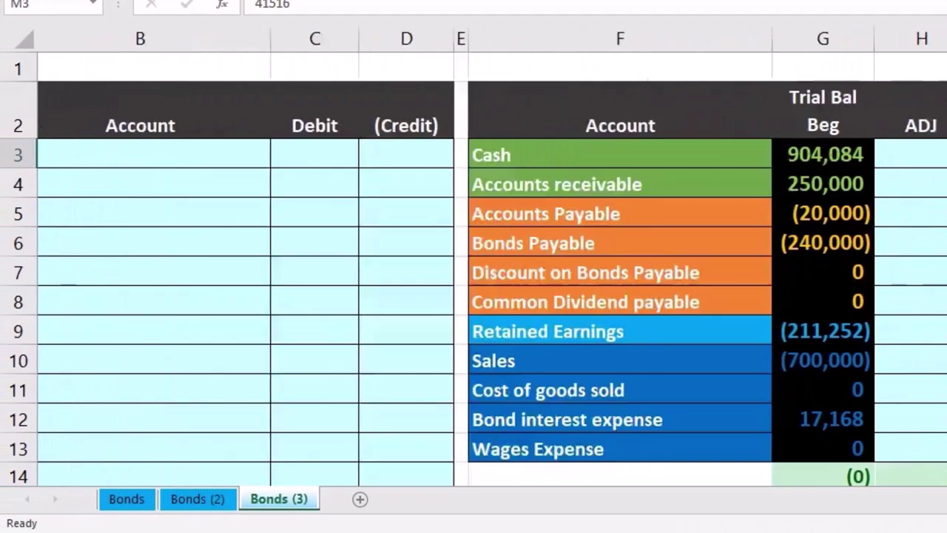
scroll(473, 296, "left", 3)
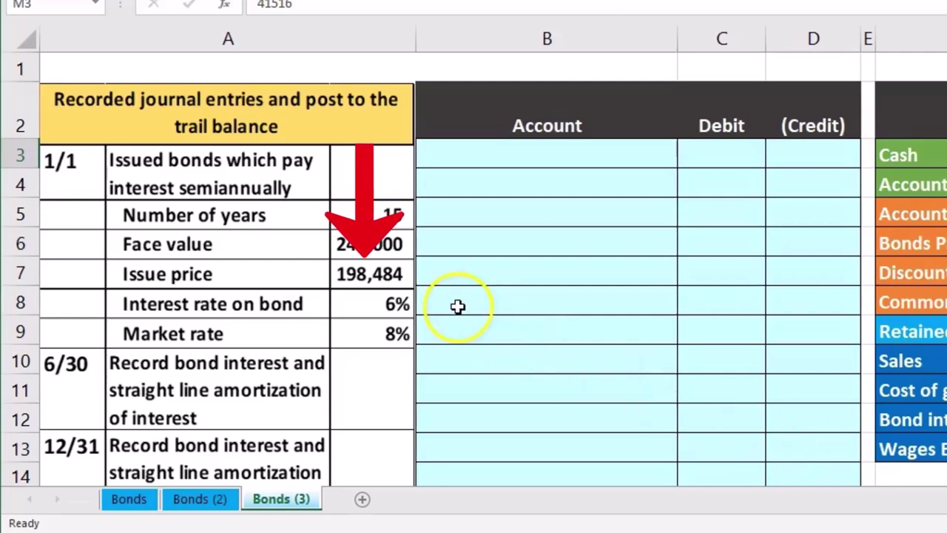
scroll(473, 296, "right", 5)
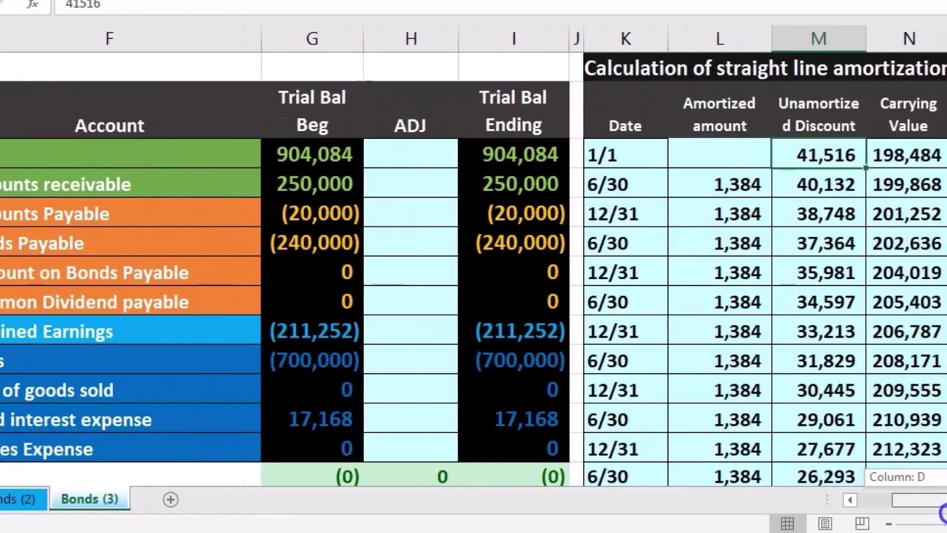
left_click(614, 182)
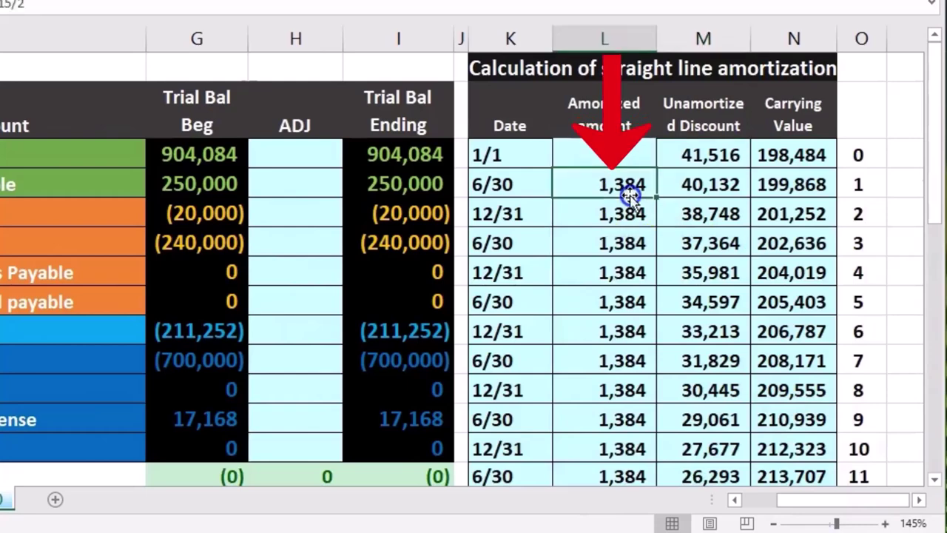
left_click(545, 187)
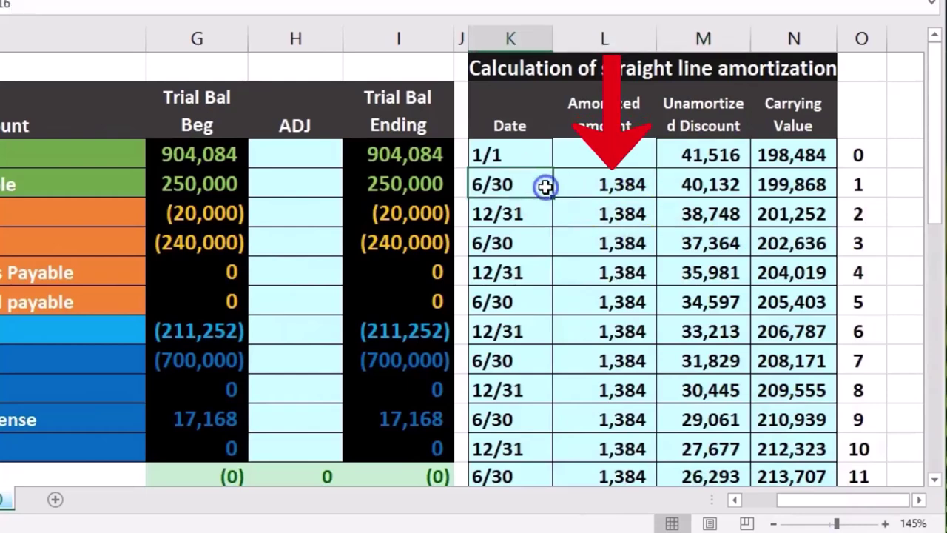
key("Right")
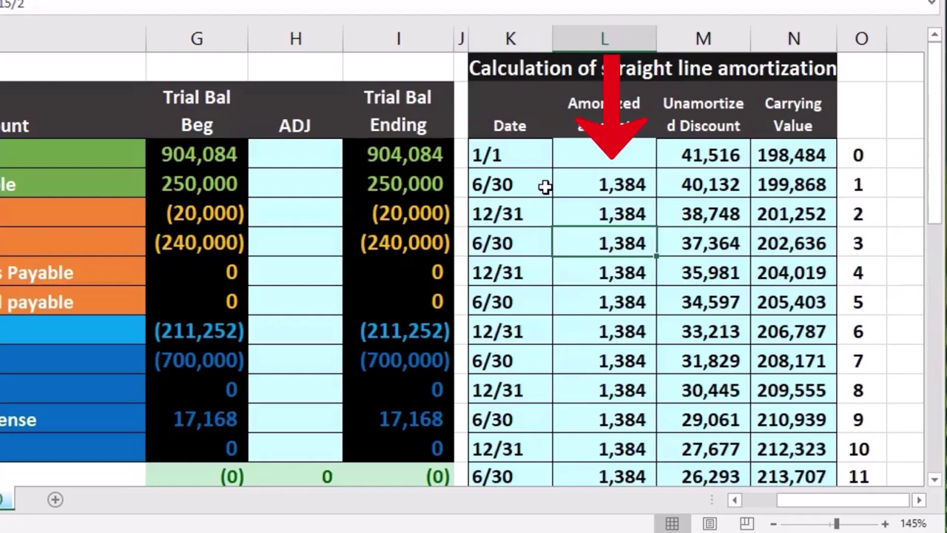
Check the unamortized discount and carrying value in the final period of the amortization table against the discount account's ending balance
left_click(384, 259)
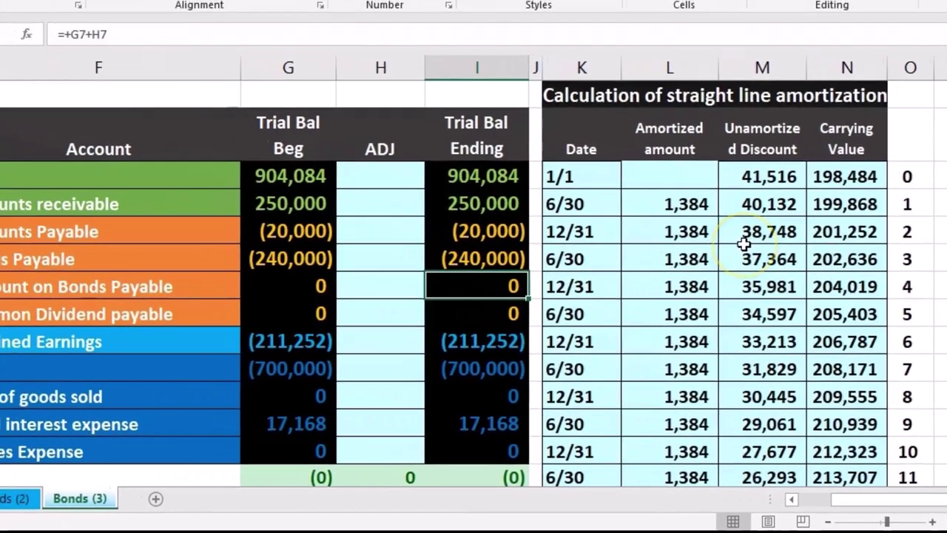
scroll(776, 253, "down", 8)
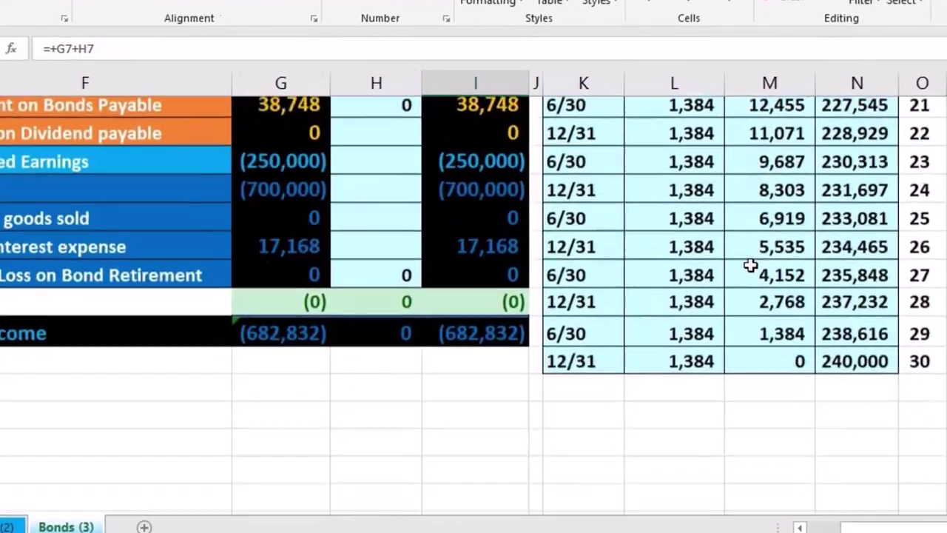
scroll(755, 268, "down", 1)
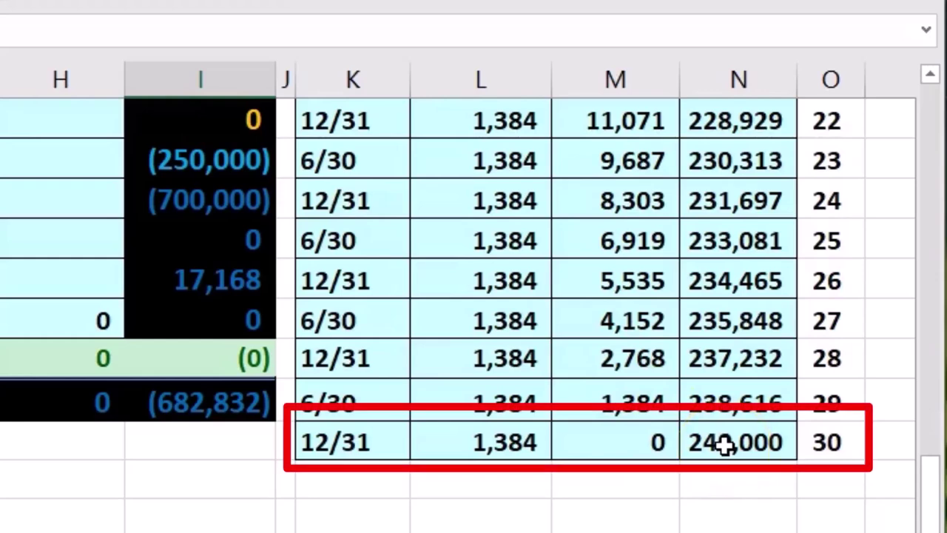
left_click(725, 442)
left_click(651, 441)
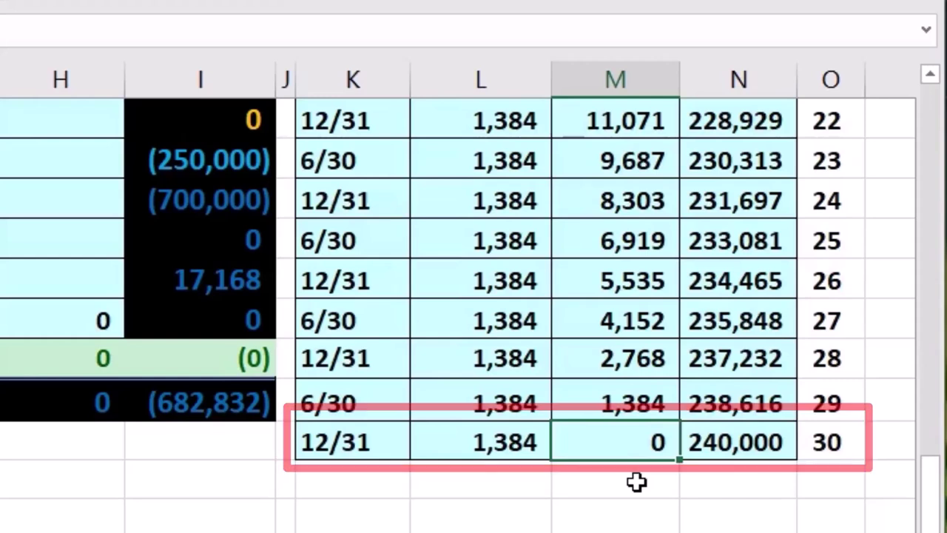
left_click(749, 448)
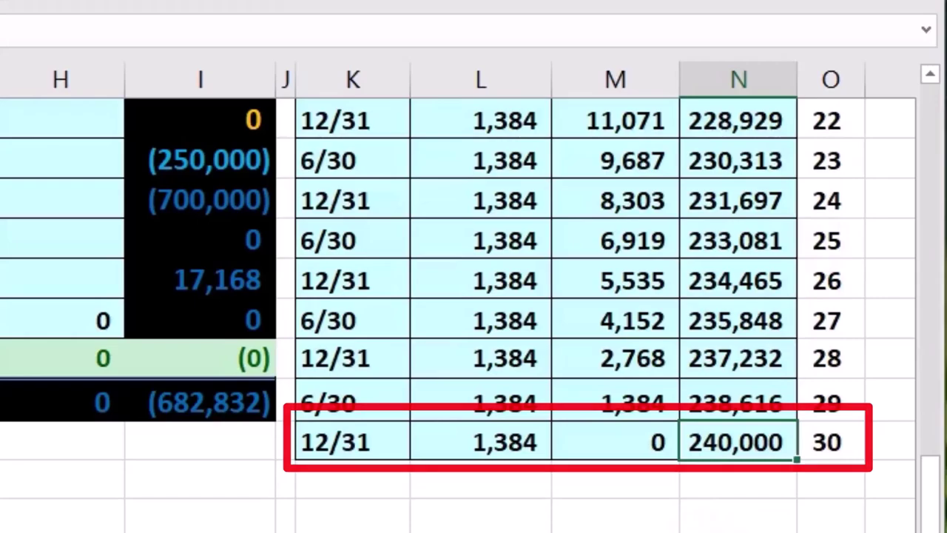
scroll(287, 522, "up", 9)
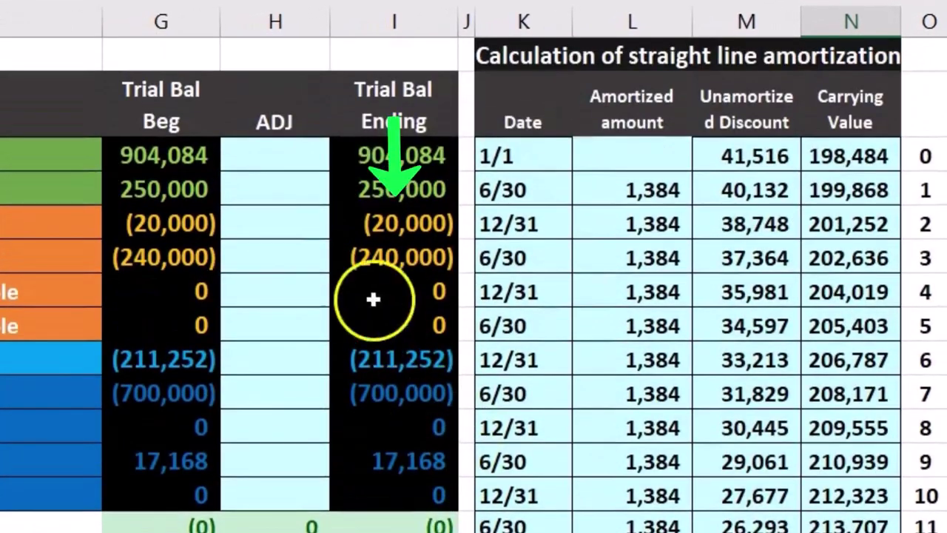
Copy the Bonds Payable account name from the trial balance and paste it as values into the journal's first account line, B3
left_click(363, 265)
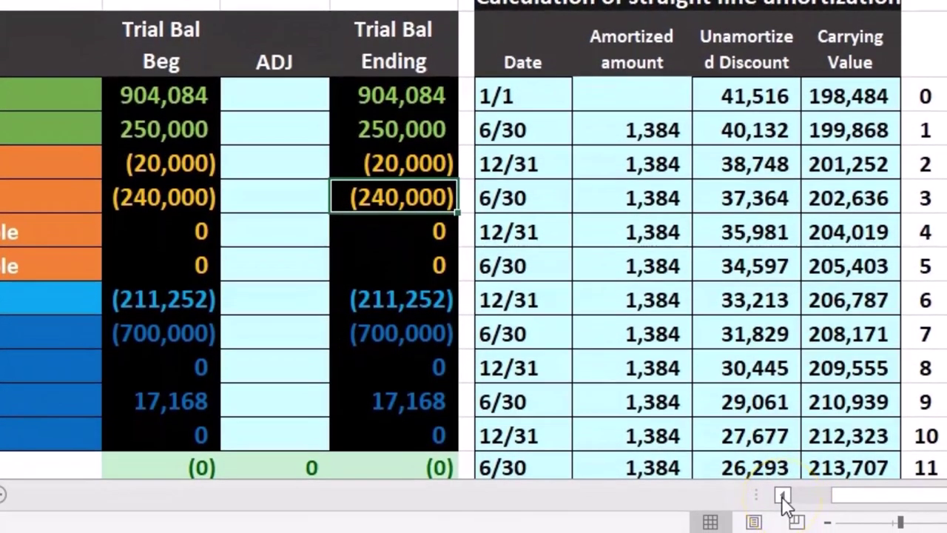
left_click(782, 497)
left_click(782, 497)
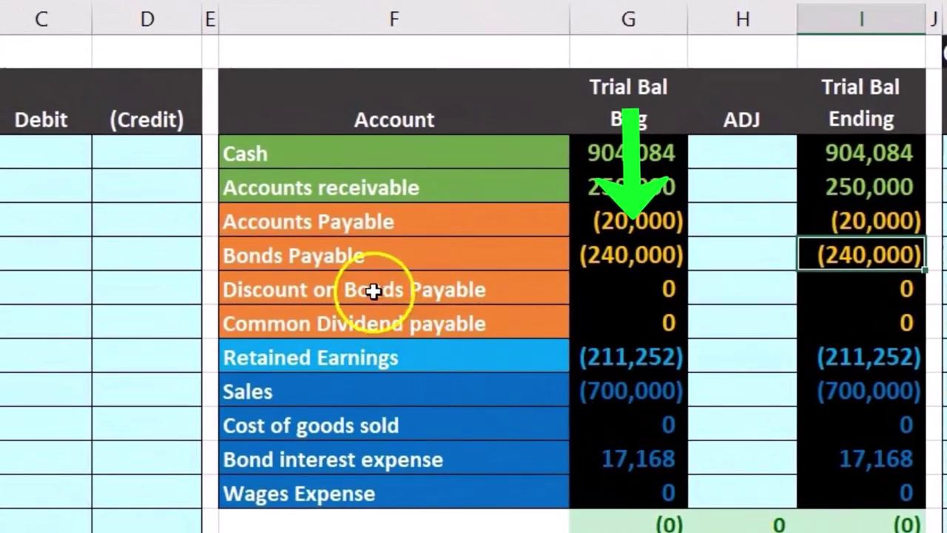
left_click(615, 255)
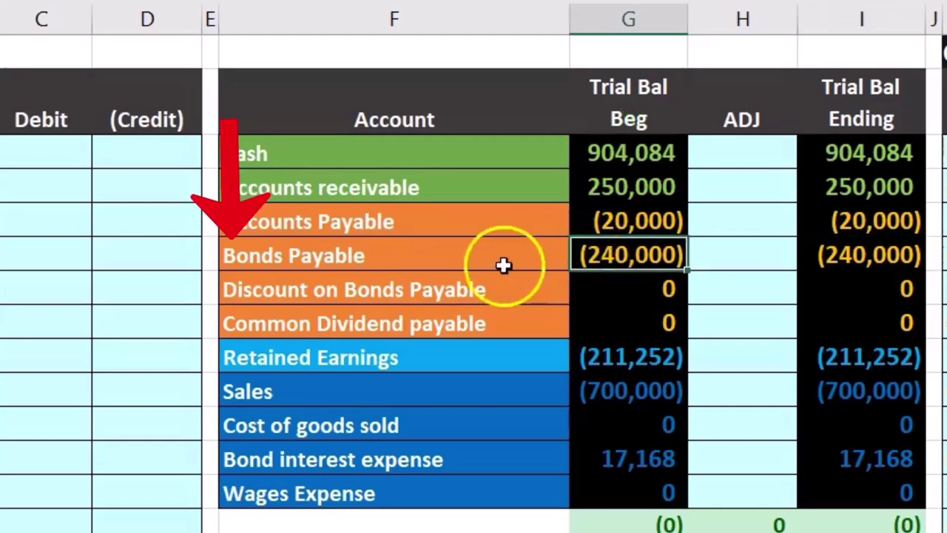
left_click(412, 256)
right_click(414, 256)
left_click(442, 298)
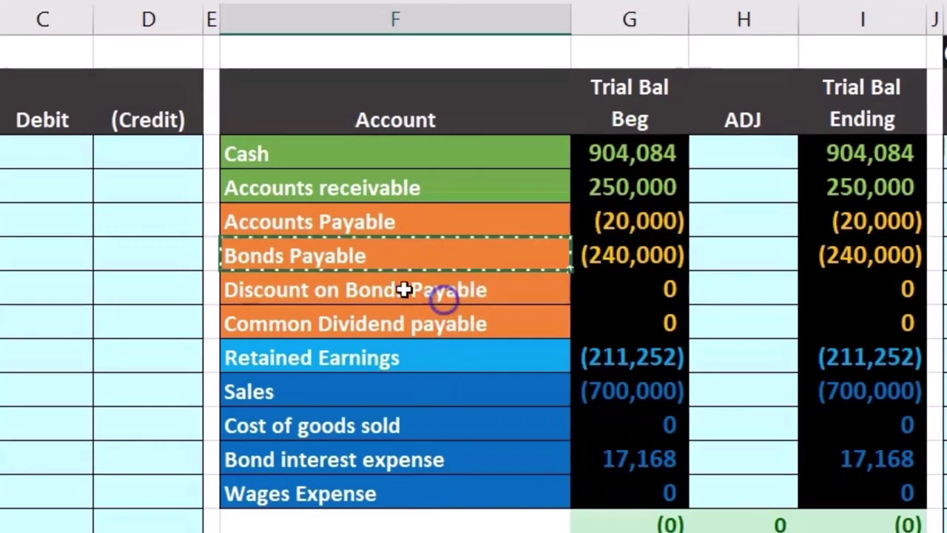
left_click(135, 184)
right_click(178, 195)
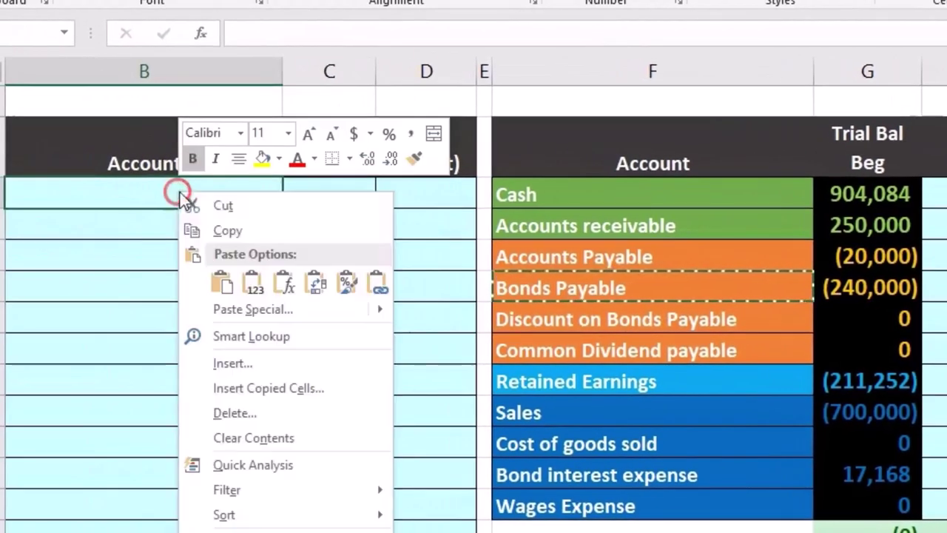
left_click(243, 283)
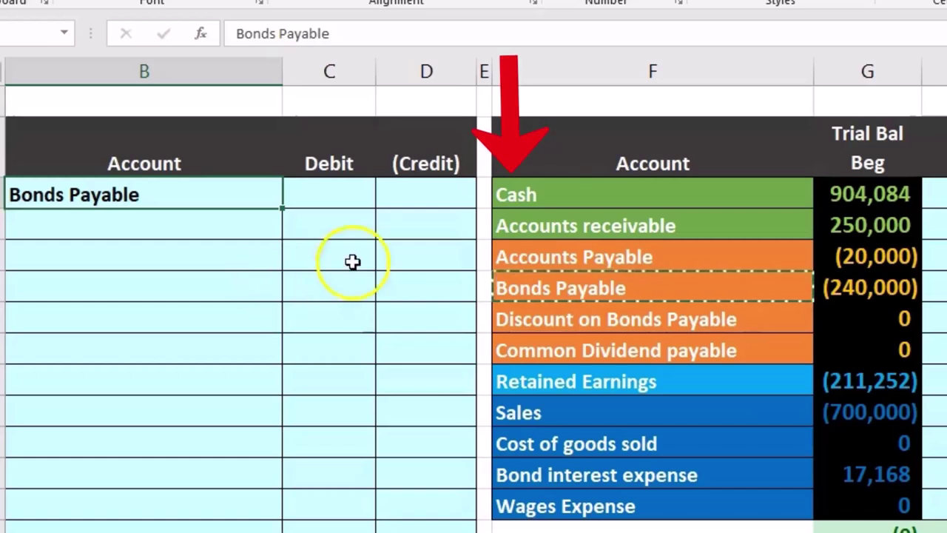
Copy the Cash account name from the trial balance and paste it as values into B4, indented beneath Bonds Payable
left_click(535, 193)
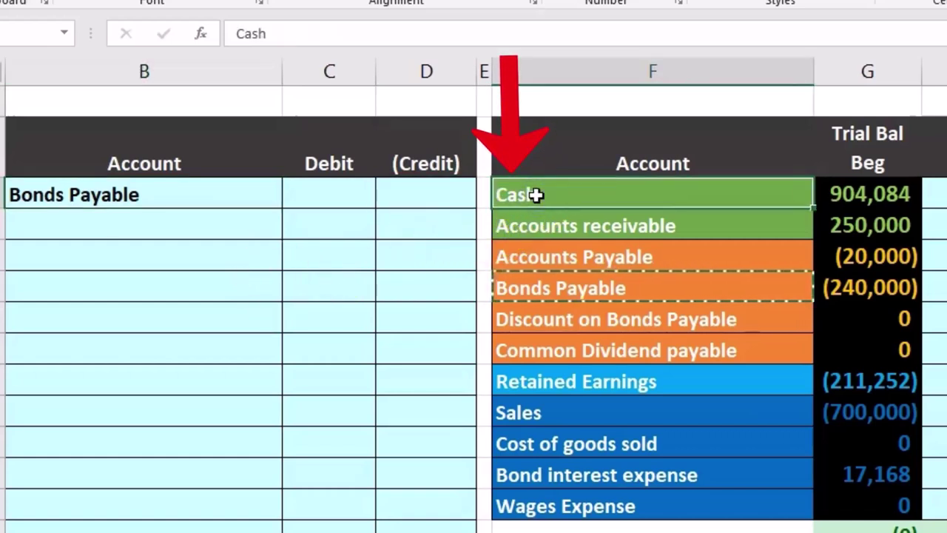
right_click(535, 194)
left_click(557, 227)
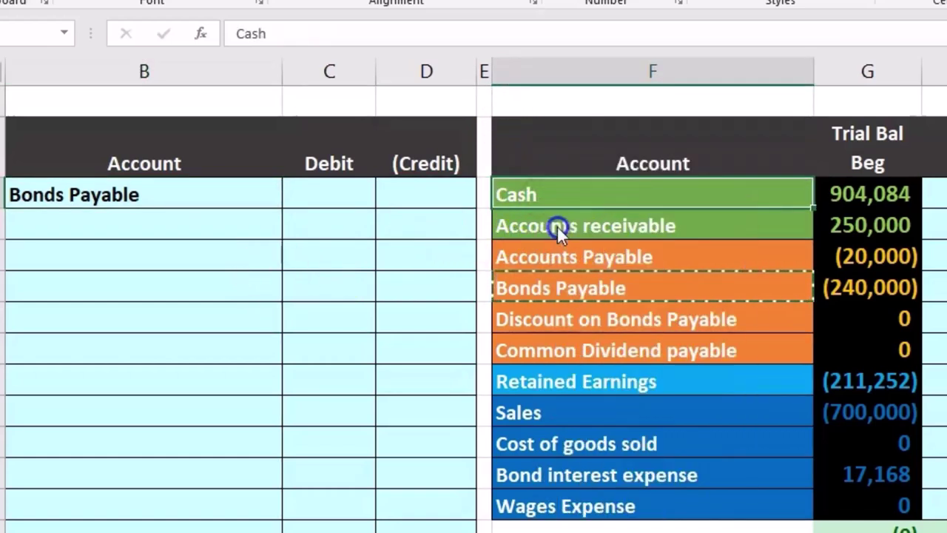
left_click(235, 228)
right_click(236, 229)
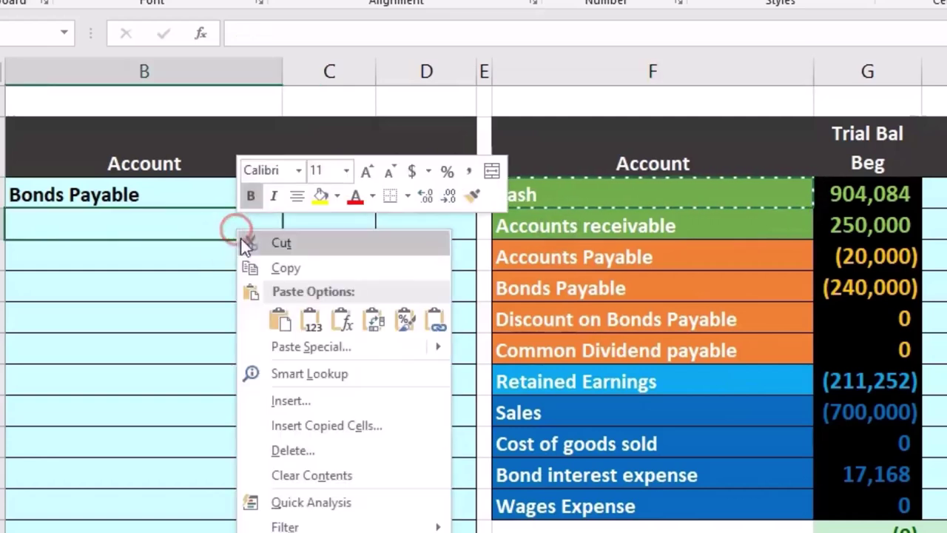
left_click(306, 316)
Enter a 240,000 debit for Bonds Payable in C3 and credit Cash in D4 with the negative of that debit cell
left_click(328, 202)
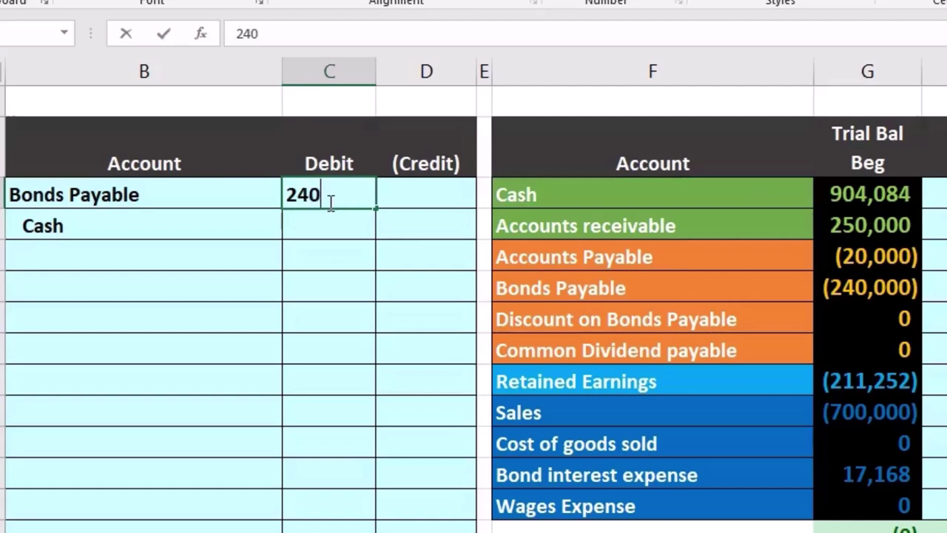
key("Down")
key("Right")
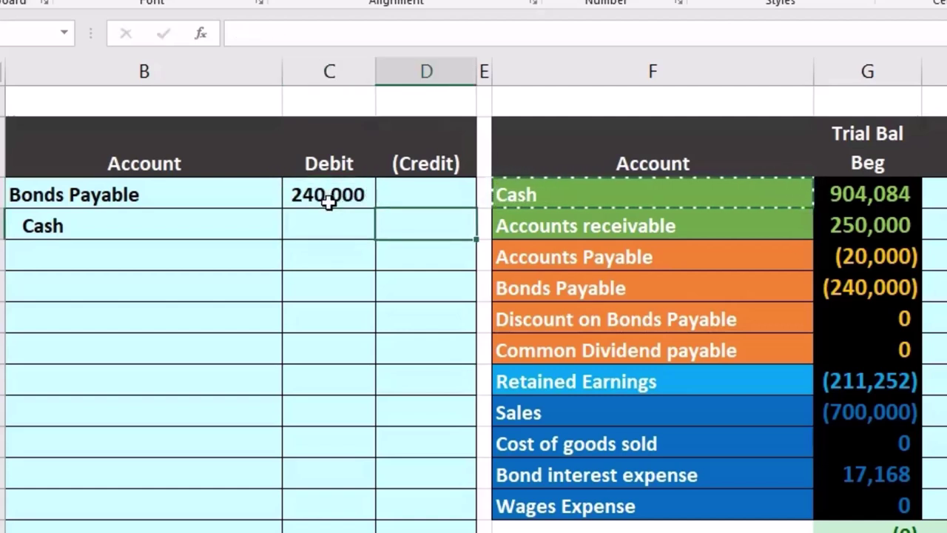
type("-")
left_click(328, 202)
key("Return")
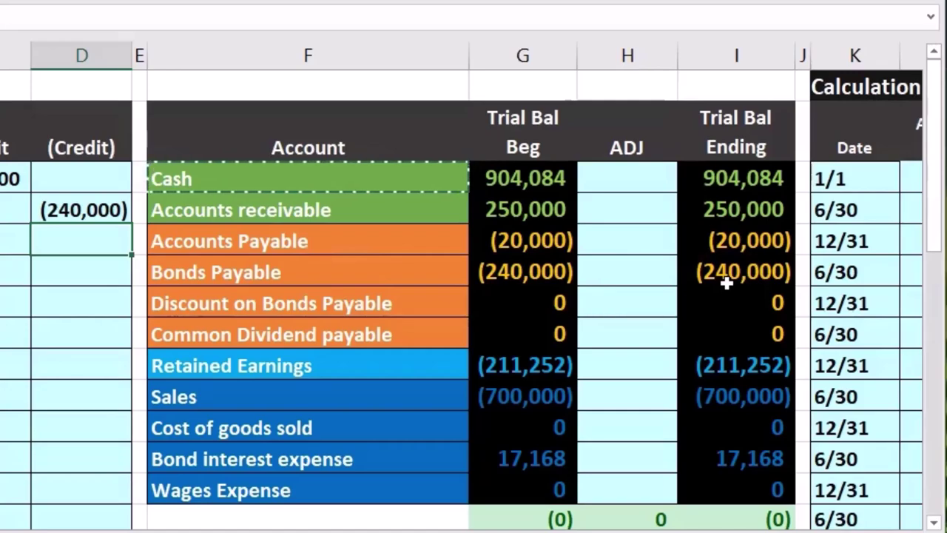
Examine the last 12/31 row of the straight-line amortization table, period 30, from the amortized amount through the unamortized discount and carrying value
left_click(748, 303)
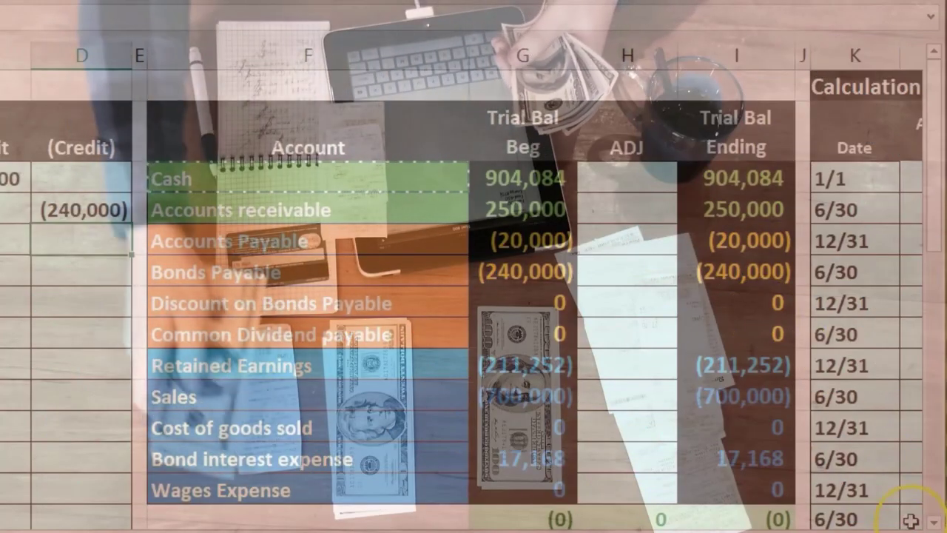
scroll(907, 524, "right", 5)
scroll(888, 486, "down", 8)
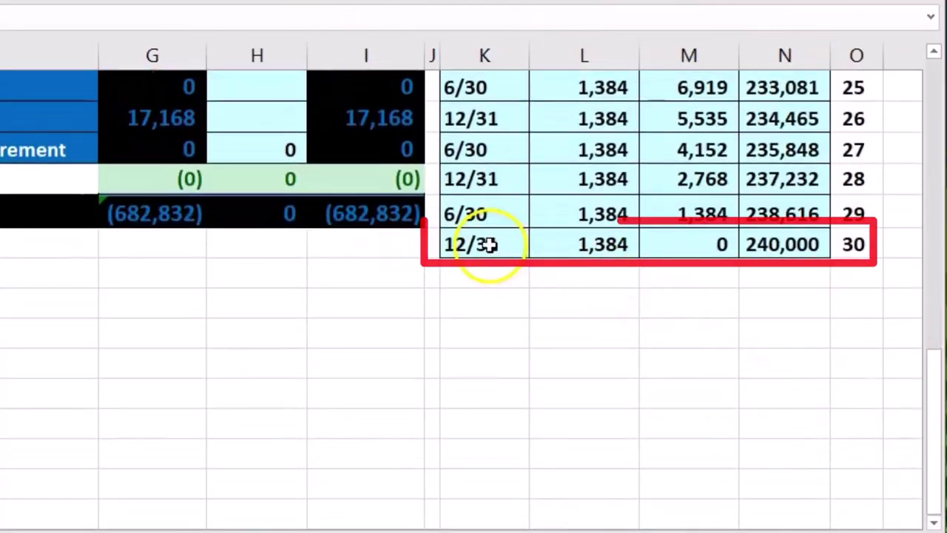
left_click_drag(488, 245, 603, 251)
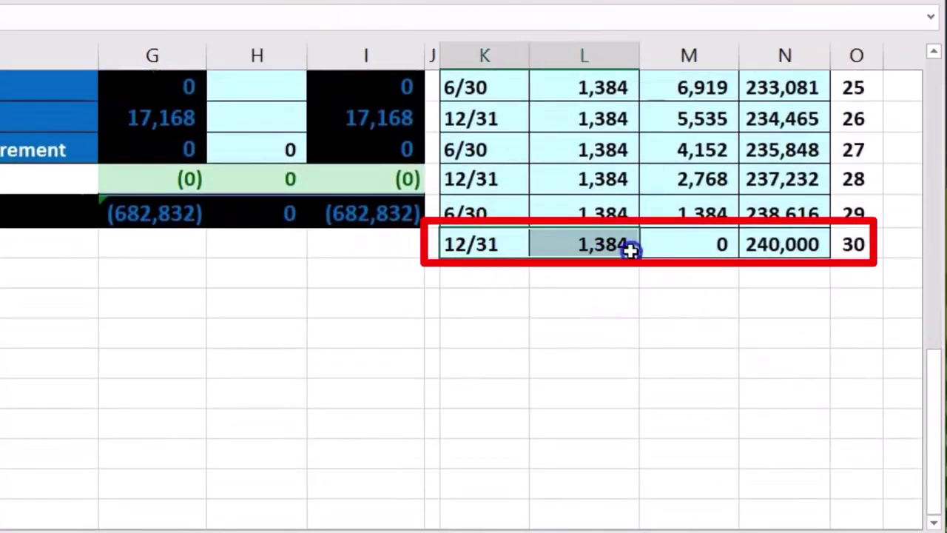
left_click(712, 248)
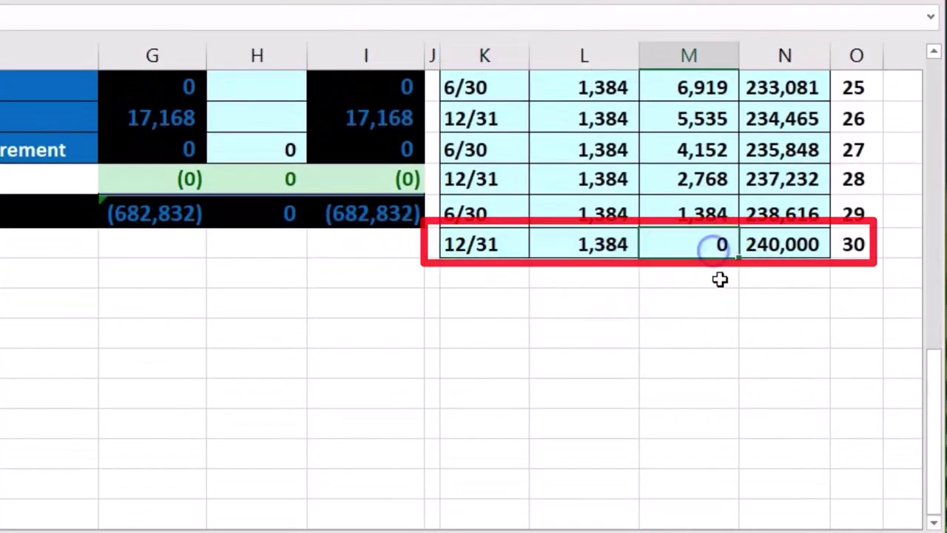
left_click(762, 244)
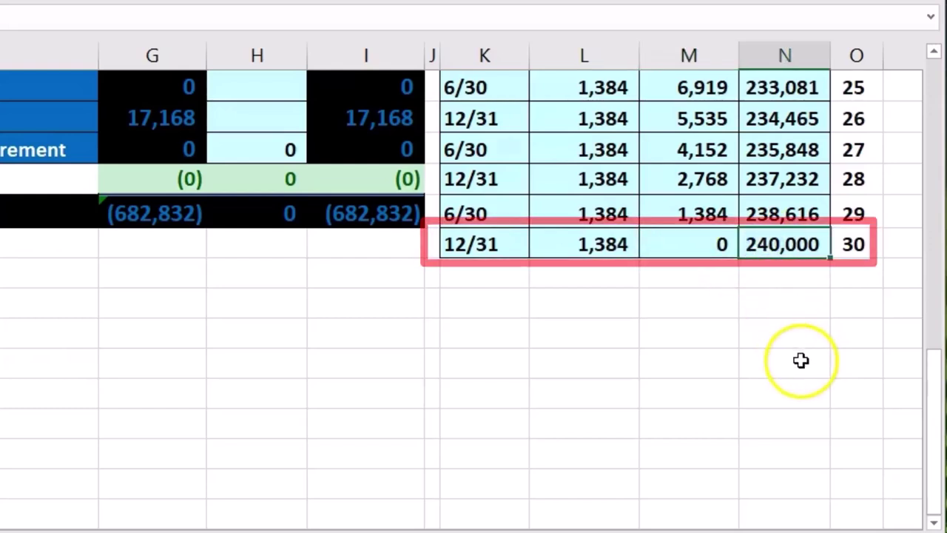
left_click_drag(826, 530, 806, 529)
scroll(571, 306, "up", 2)
scroll(579, 307, "down", 3)
scroll(579, 307, "down", 2)
left_click_drag(792, 530, 803, 530)
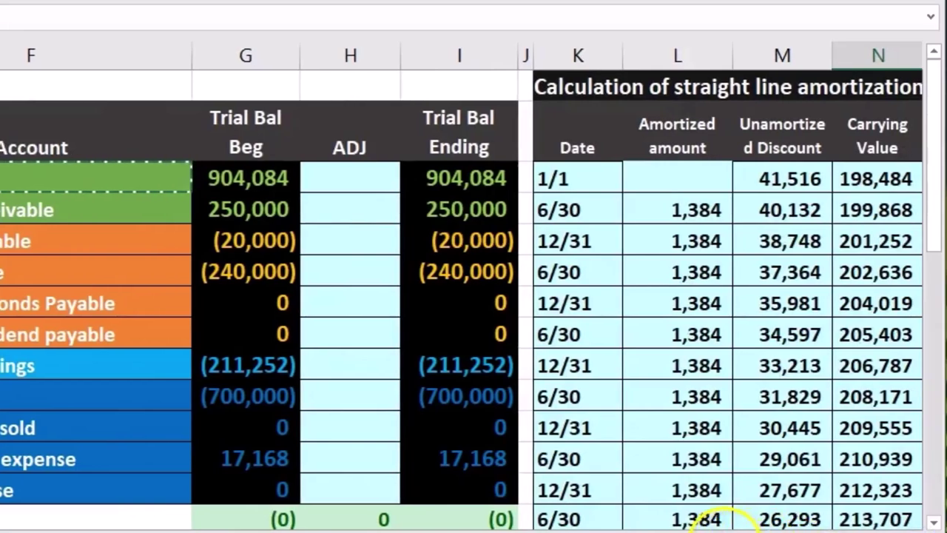
left_click_drag(728, 530, 719, 529)
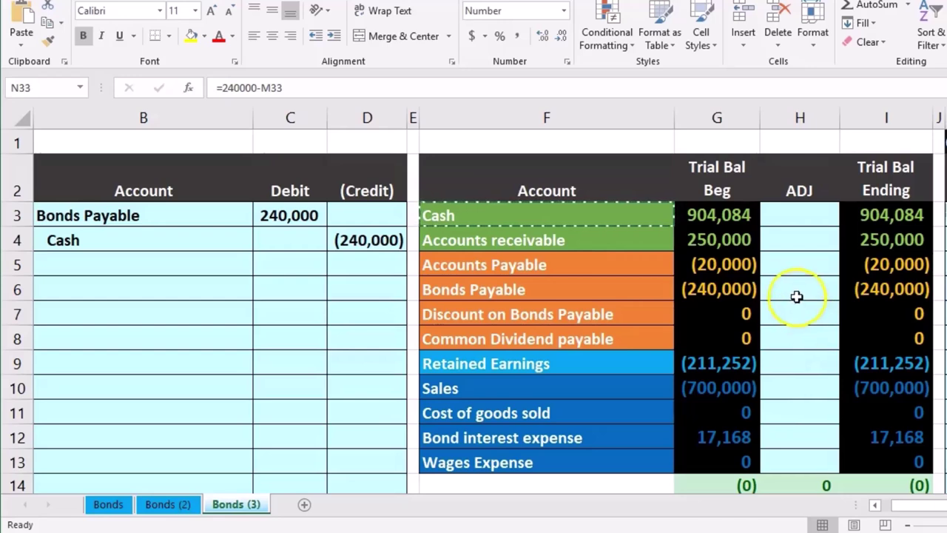
Post the Bonds Payable debit to the adjustment column by linking H6 to C3, and check the adjustment total in H14
left_click(797, 296)
left_click_drag(181, 214, 258, 208)
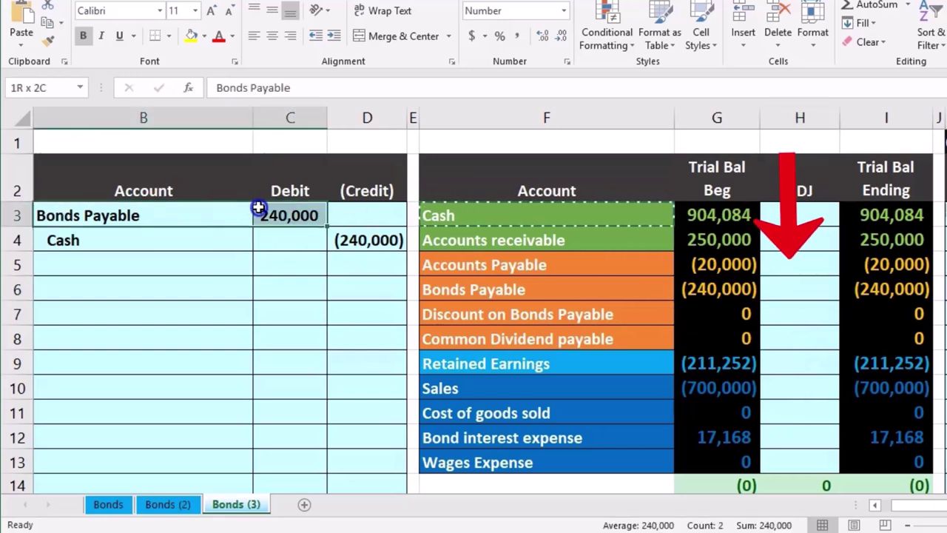
left_click(789, 286)
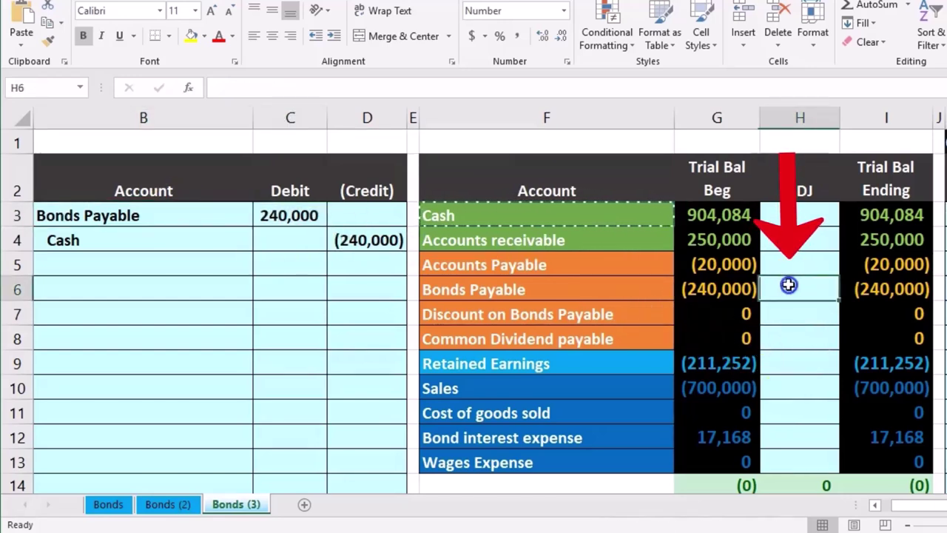
type("=")
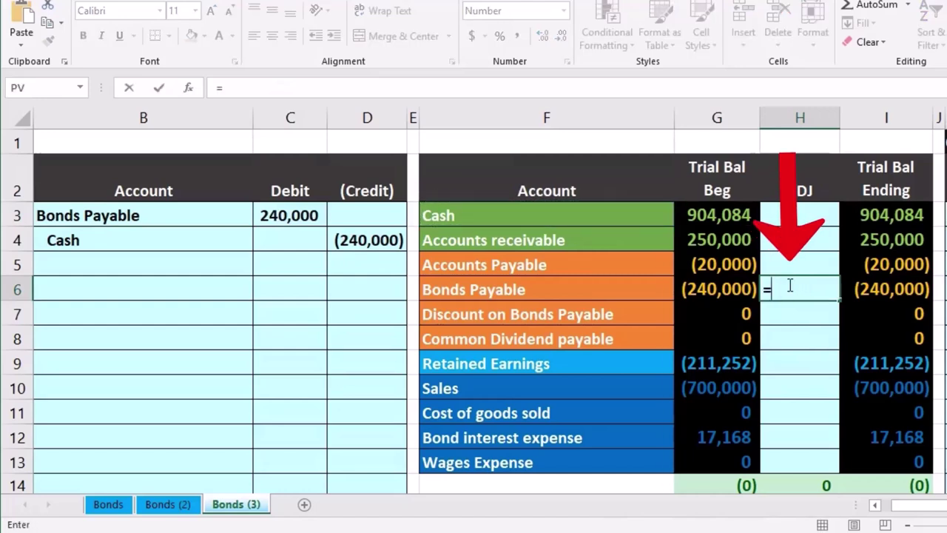
left_click(296, 215)
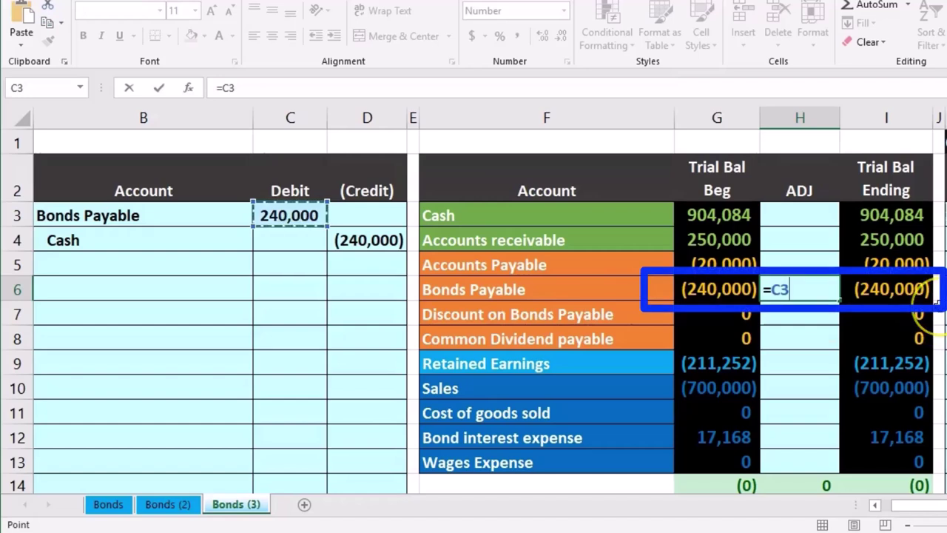
key("Return")
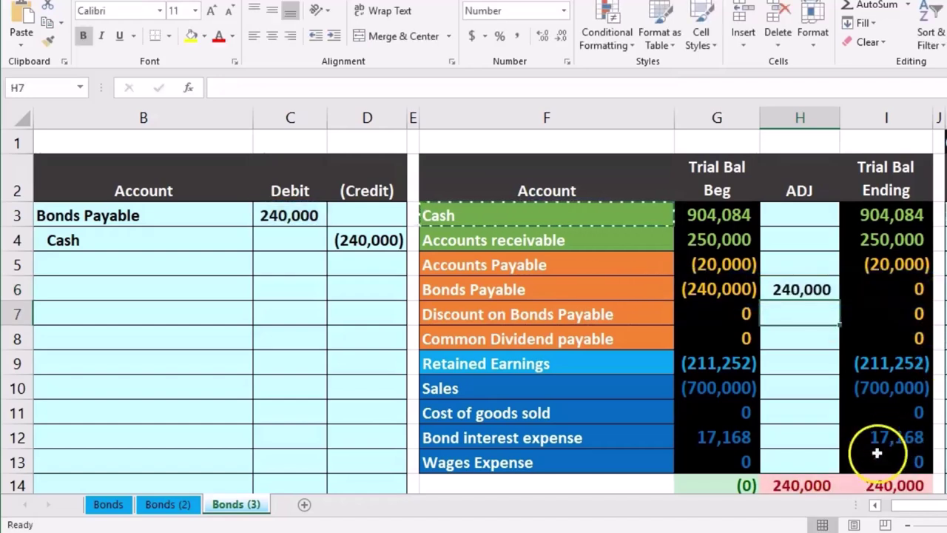
left_click(825, 479)
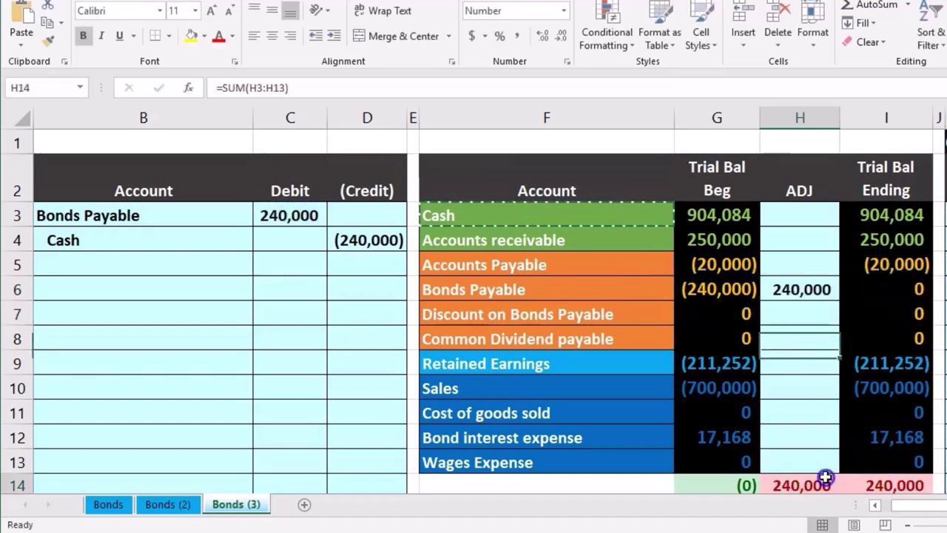
Post the Cash credit to the adjustment column by linking H3 to D4, and check the ending trial balance total in I14
left_click(807, 219)
left_click_drag(210, 247, 340, 237)
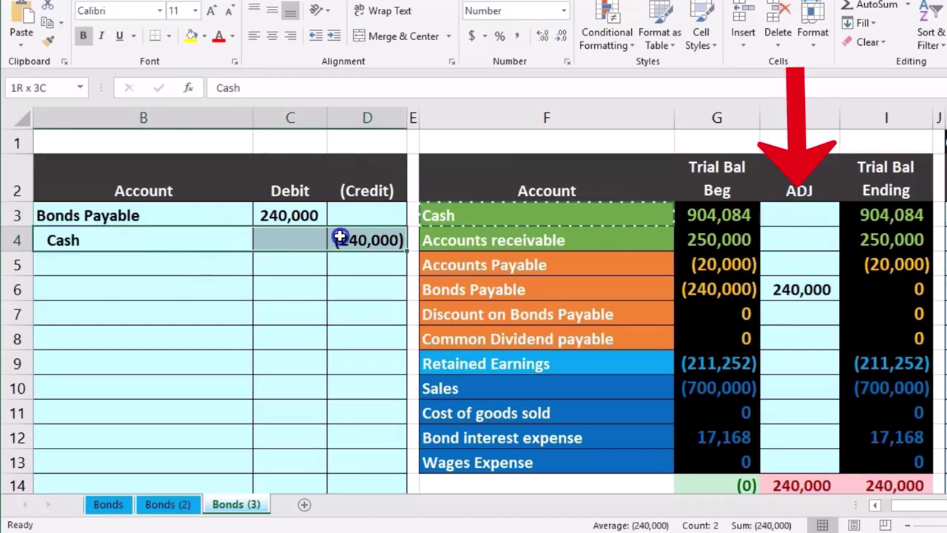
left_click(782, 214)
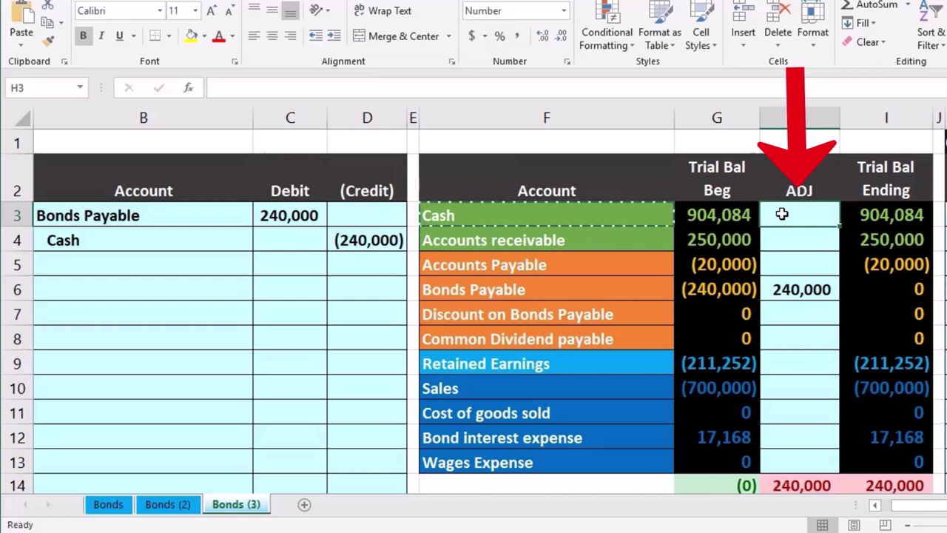
type("=")
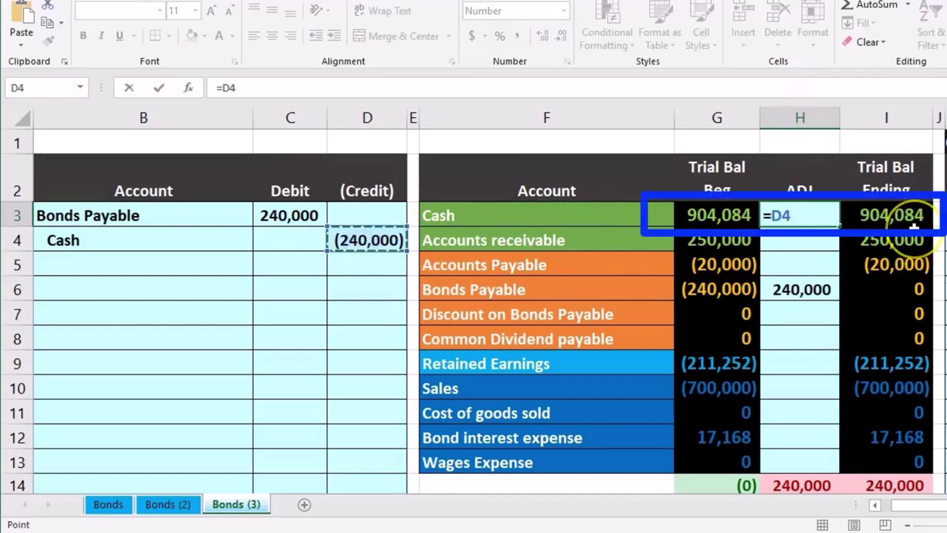
key("Return")
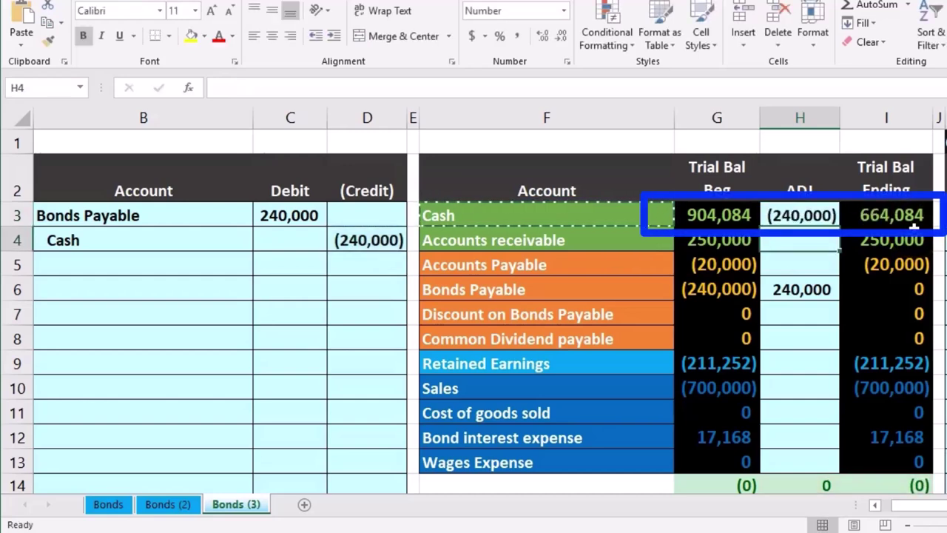
left_click(931, 485)
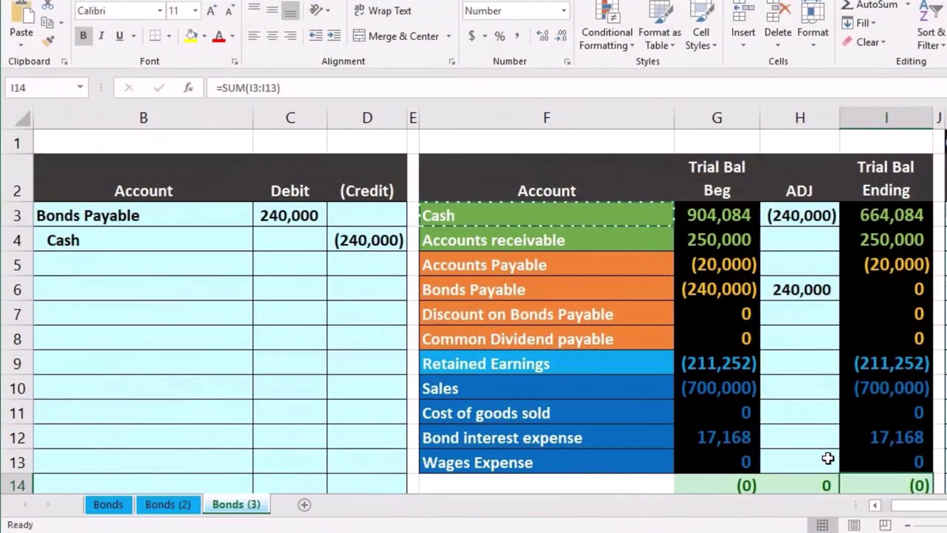
Review the second problem, "Retired for 230,000" in A20, and its Bonds Payable and Discount on Bonds Payable accounts in the trial balance
left_click(875, 505)
scroll(682, 402, "down", 5)
left_click(183, 388)
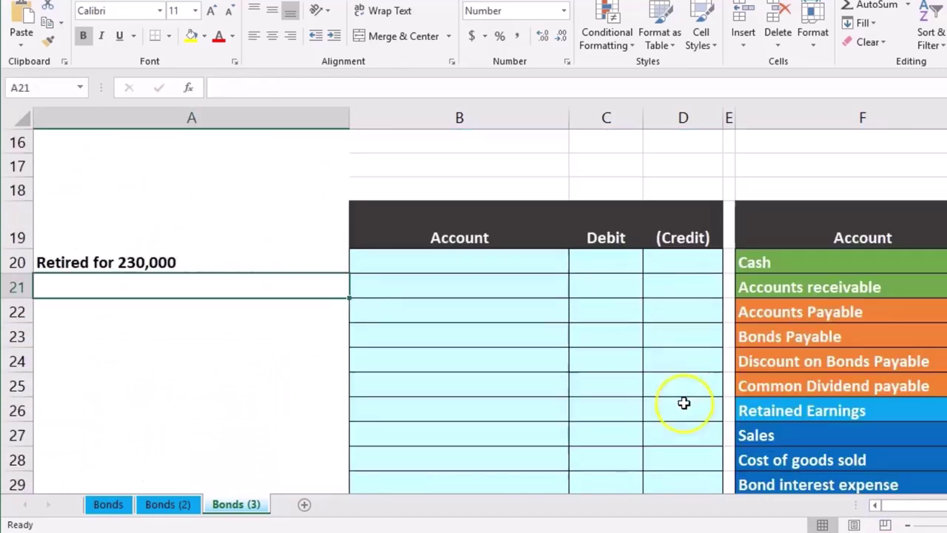
scroll(183, 388, "down", 1)
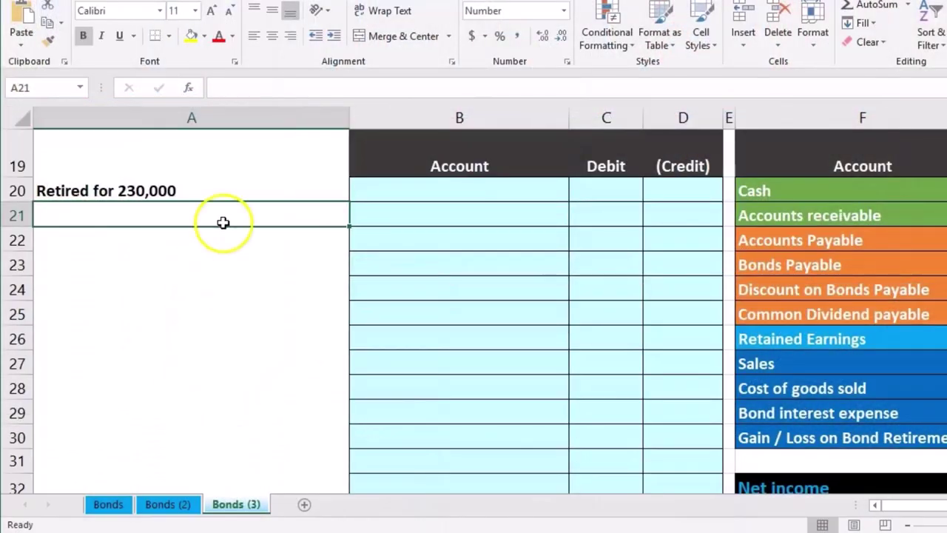
left_click(223, 192)
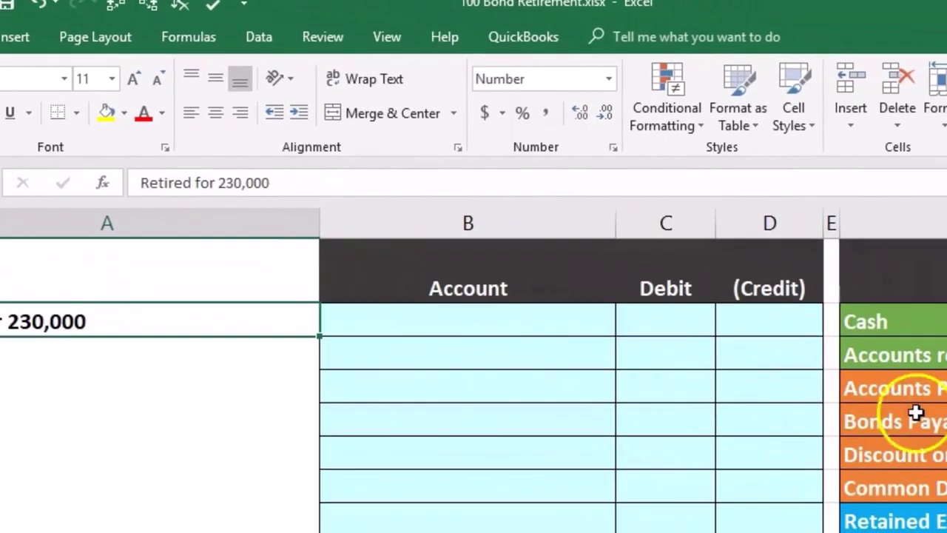
left_click(674, 392)
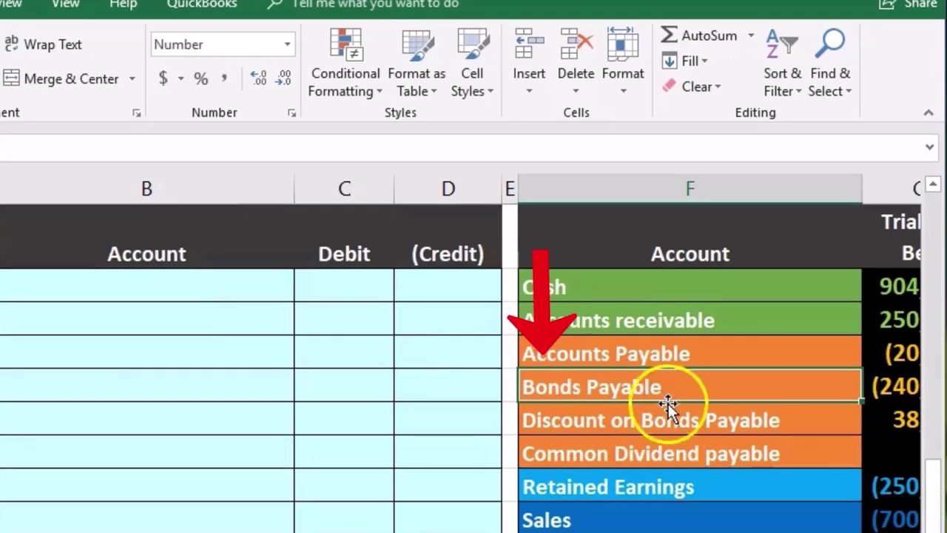
left_click(671, 419)
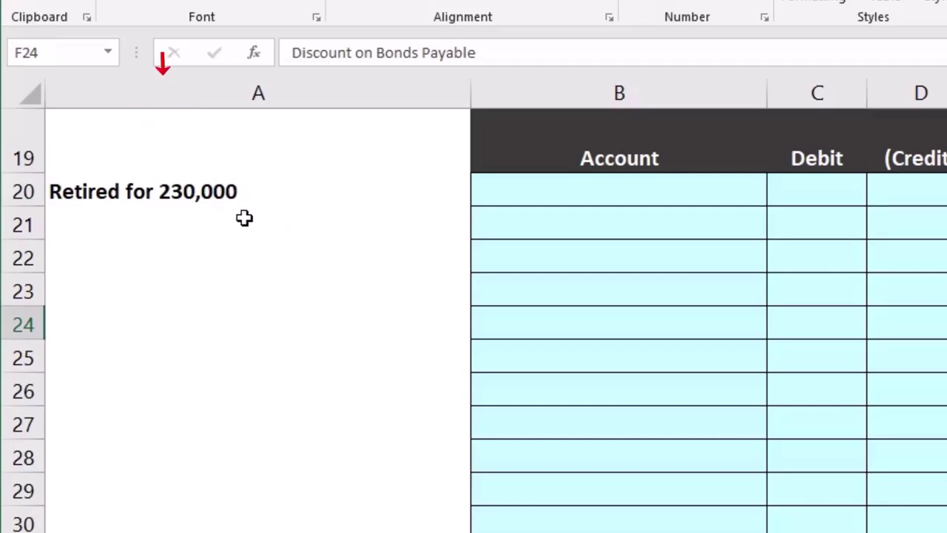
Copy the Cash account name from F20 and paste it as values into journal cell B23, indented
right_click(805, 207)
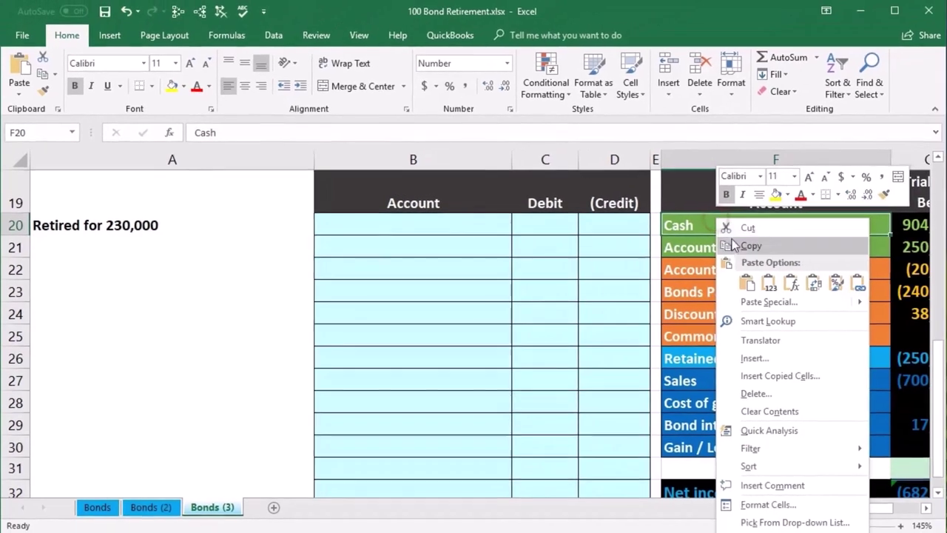
left_click(735, 245)
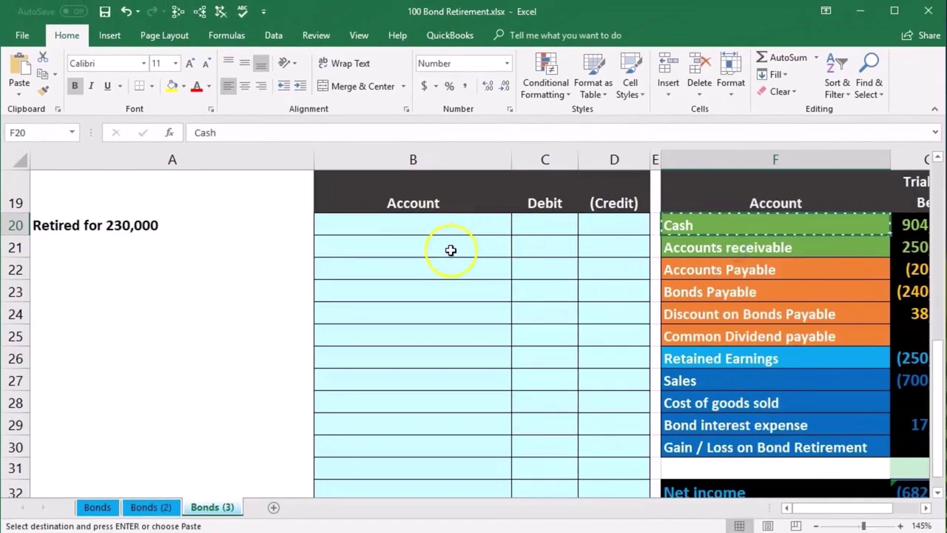
left_click(441, 290)
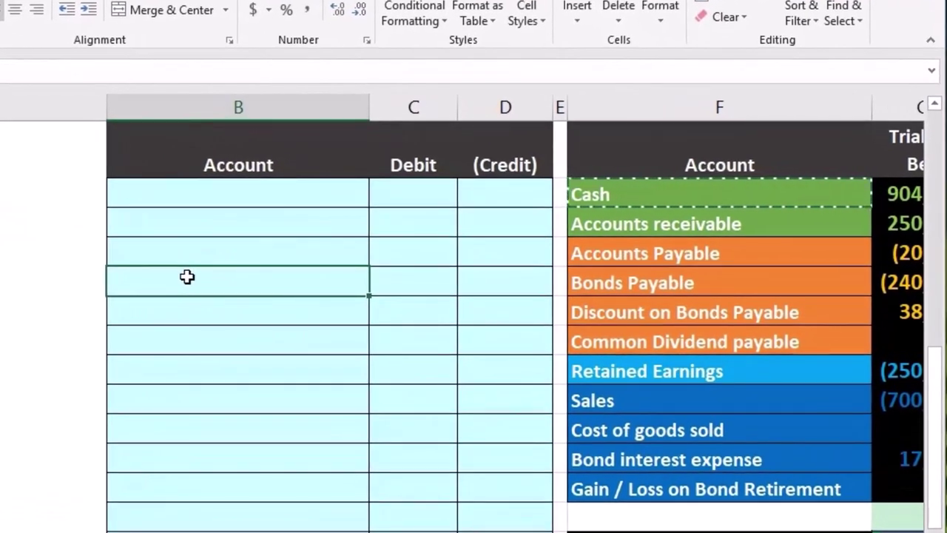
right_click(186, 277)
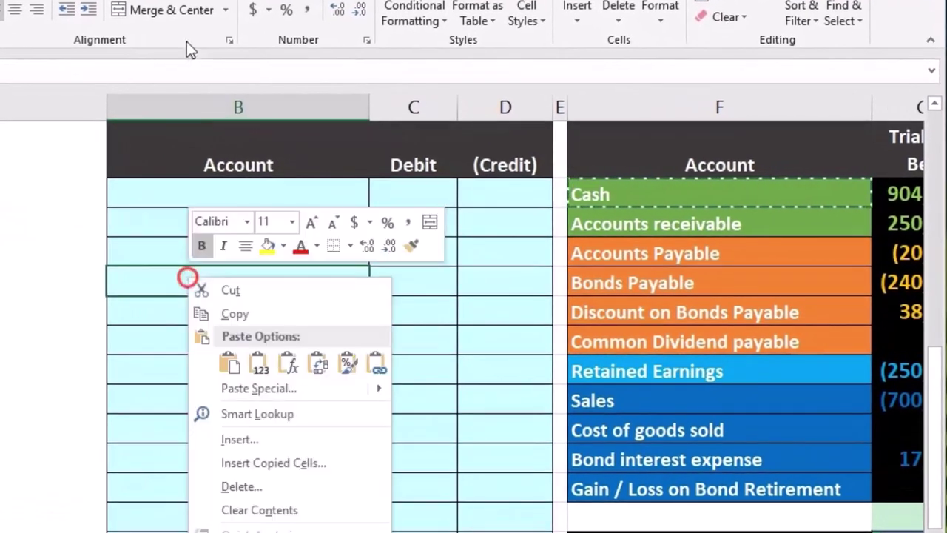
left_click(260, 361)
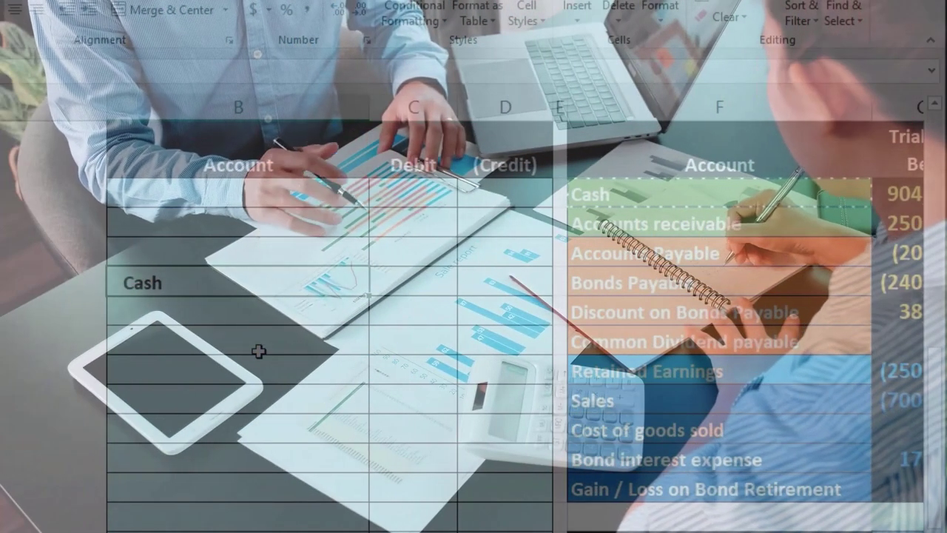
Enter the Cash credit of -230000 in D23 on the second journal entry's Cash line
left_click(445, 215)
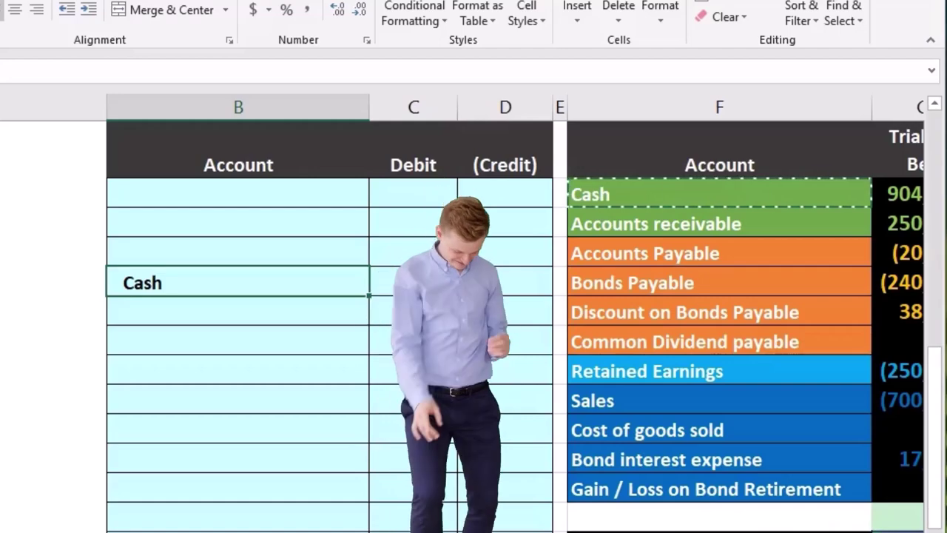
scroll(459, 311, "right", 5)
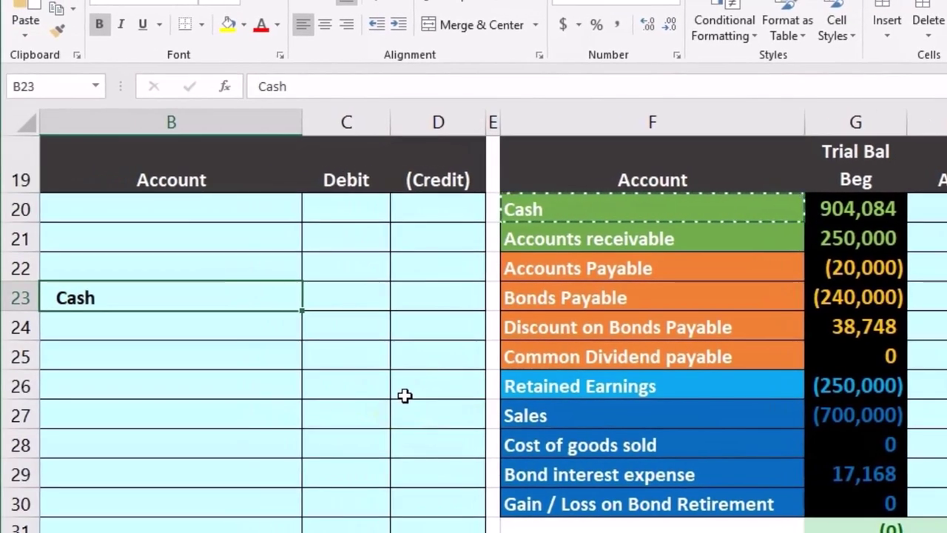
left_click(444, 296)
scroll(898, 467, "left", 1)
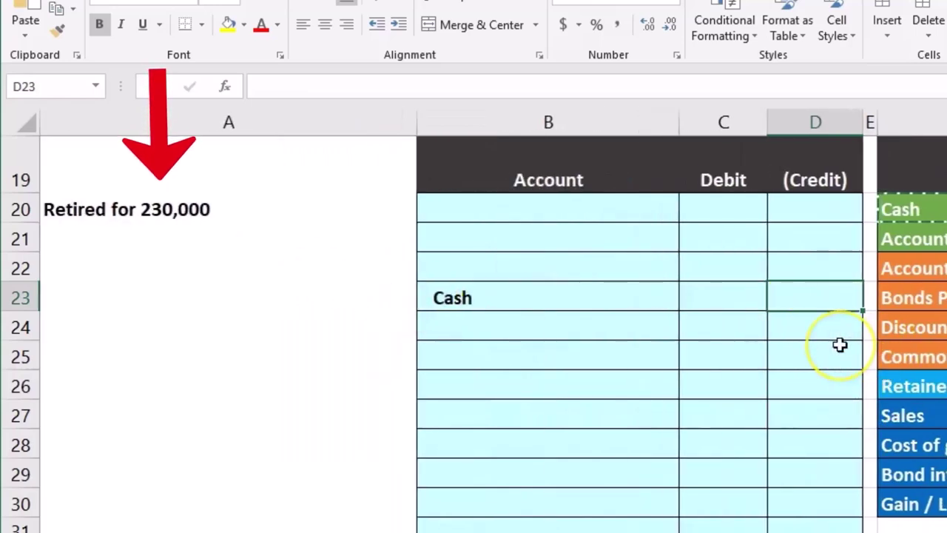
type("-2300")
type("00")
key("Return")
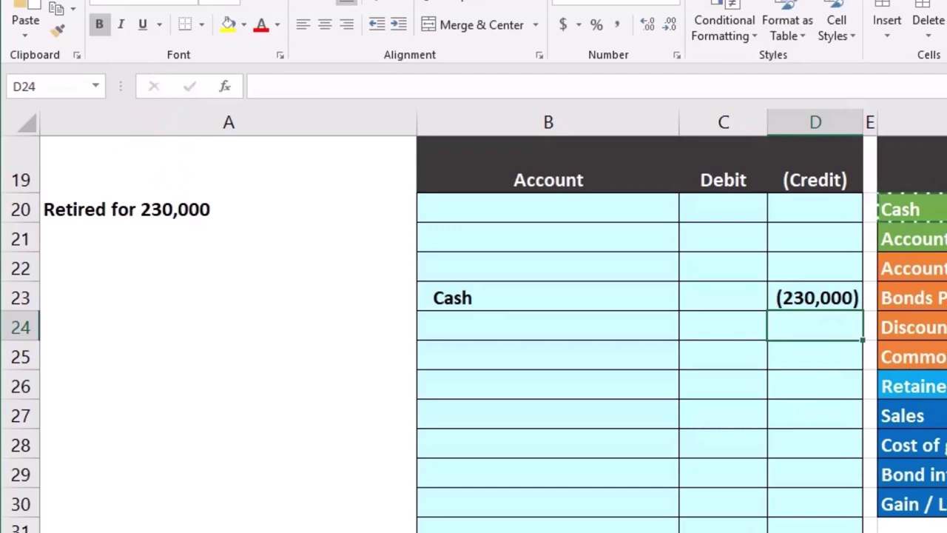
Copy the Bonds Payable account name from F23 and paste it as values into journal cell B21
scroll(488, 319, "right", 1)
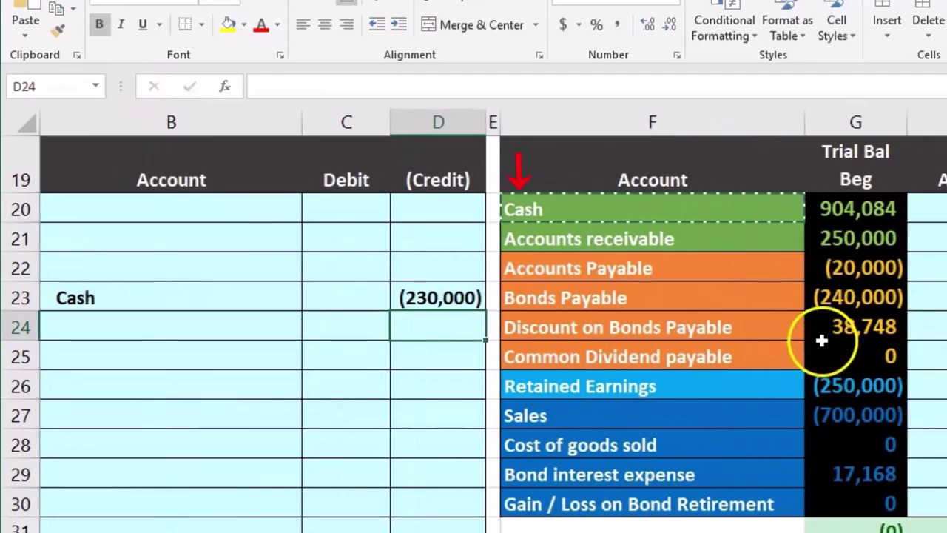
left_click_drag(777, 298, 925, 327)
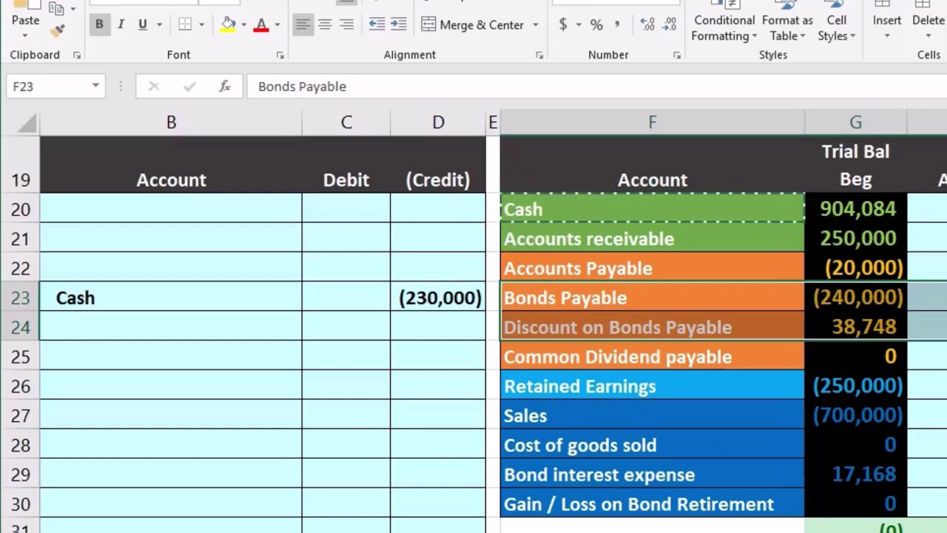
left_click(767, 294)
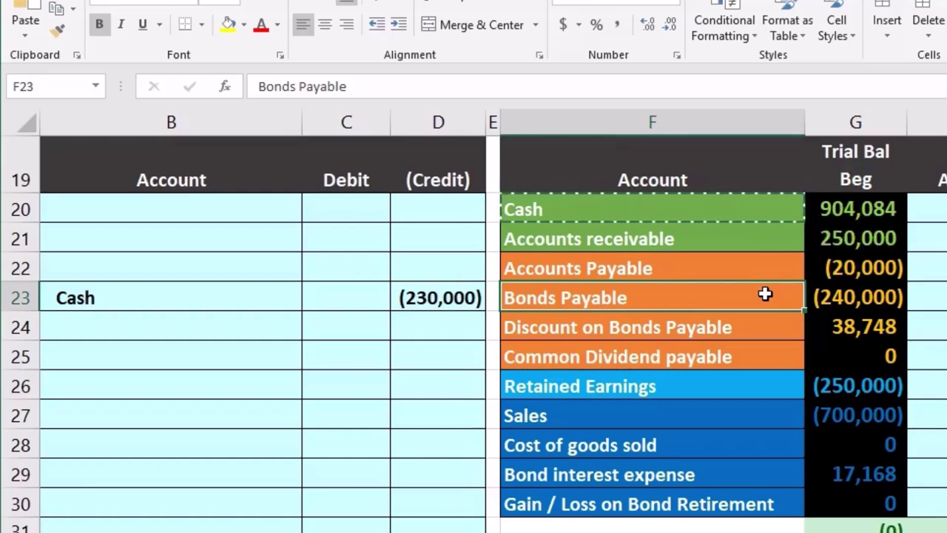
right_click(780, 296)
left_click(803, 326)
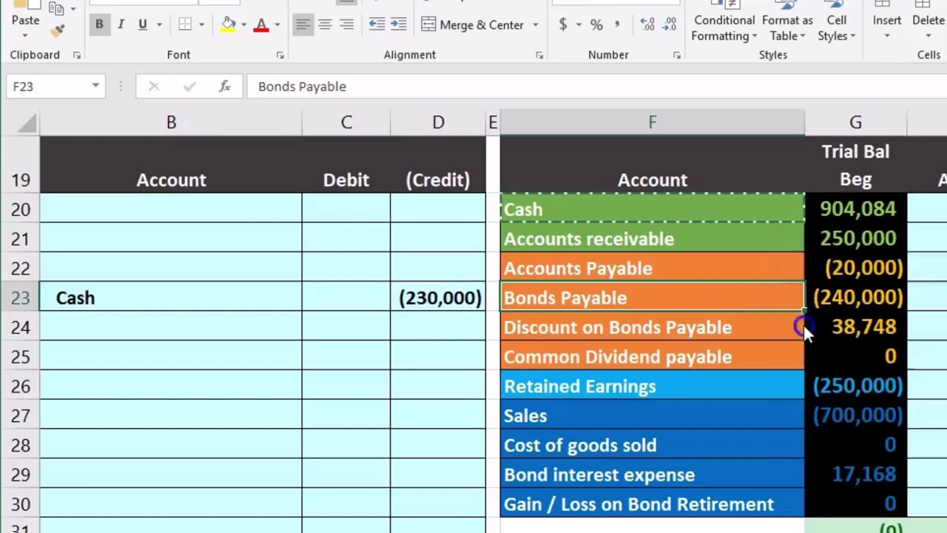
left_click(241, 238)
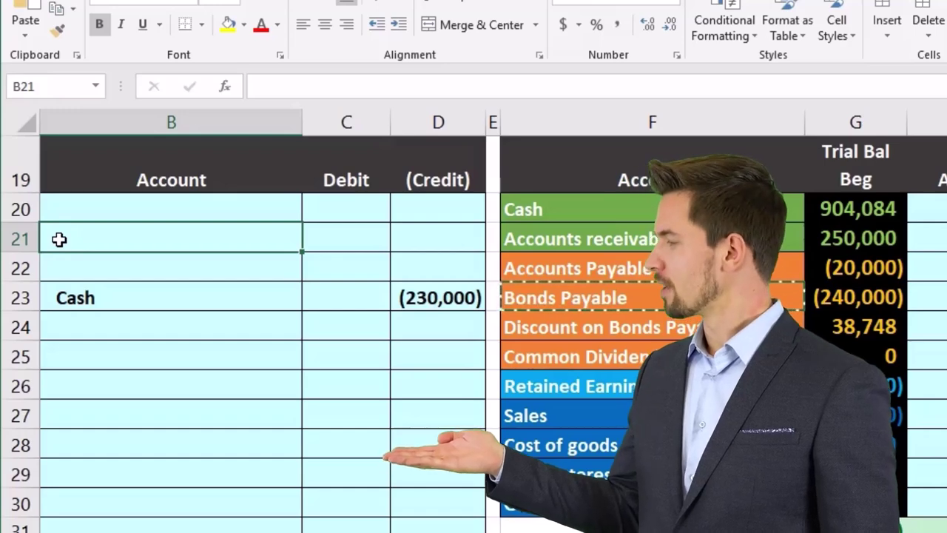
right_click(59, 239)
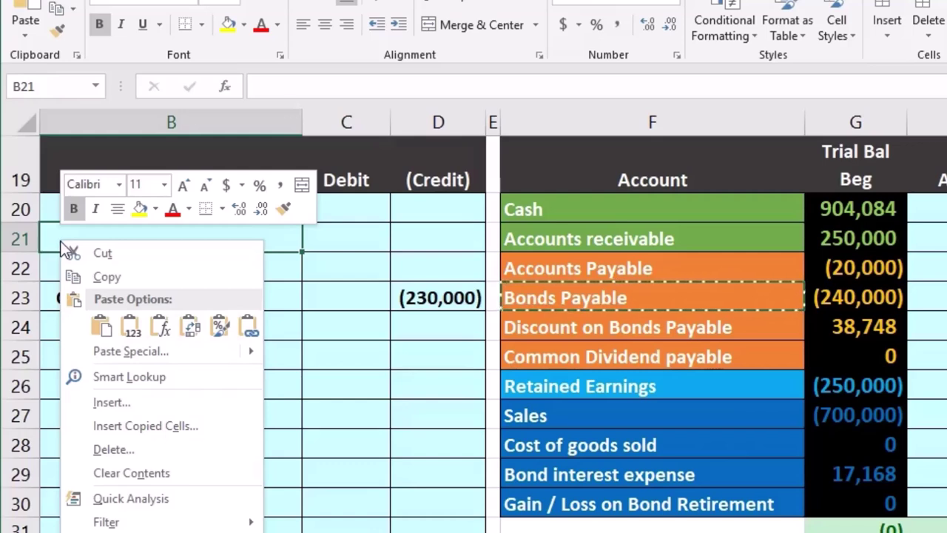
left_click(137, 327)
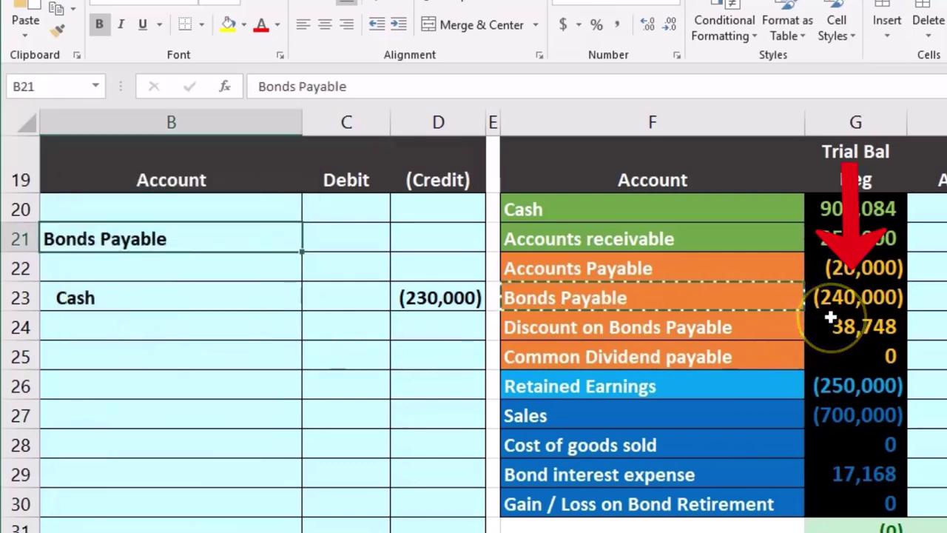
Enter the Bonds Payable debit of 240000 in C21 on the second journal entry
left_click(319, 233)
type("240000")
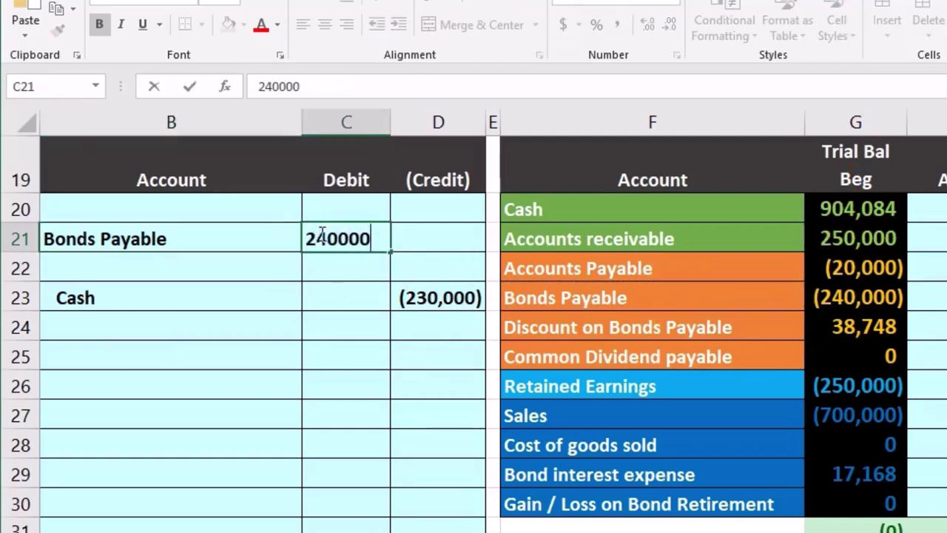
key("Return")
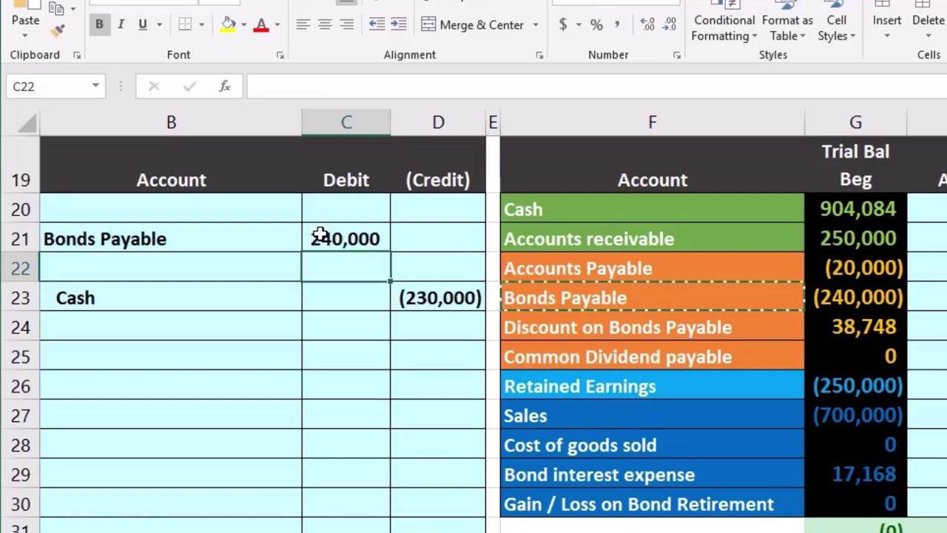
Examine the beginning balances of Bonds Payable in G23 and Discount on Bonds Payable in G24 as the bonds' combined carrying amount
left_click(605, 327)
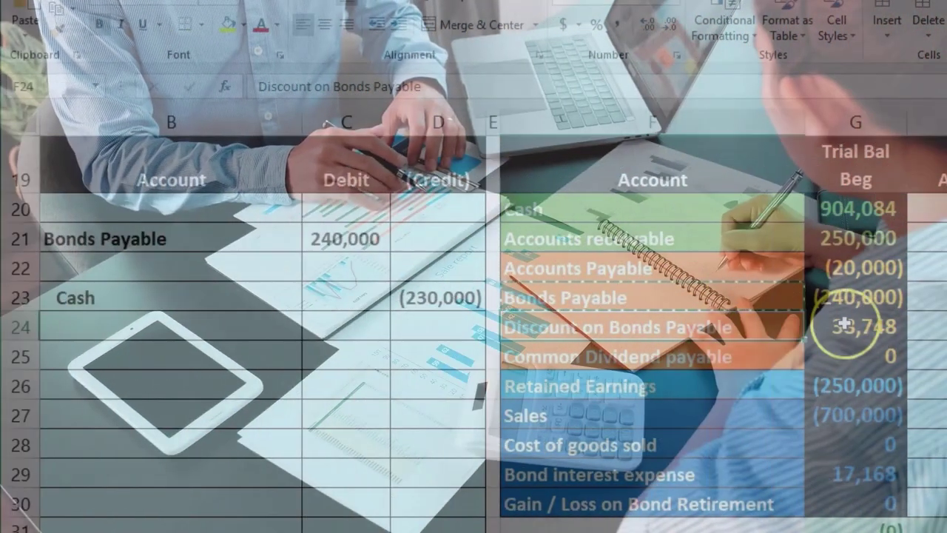
left_click(858, 329)
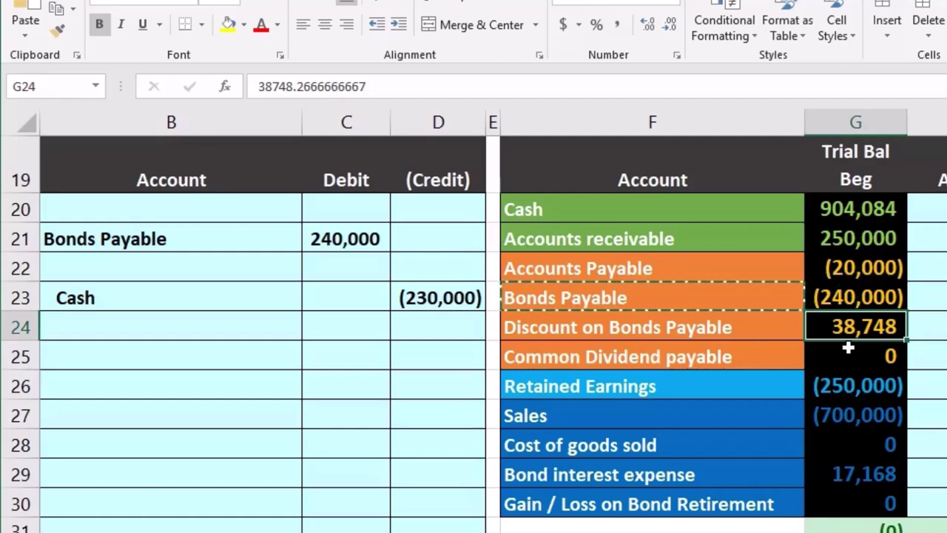
left_click(856, 297)
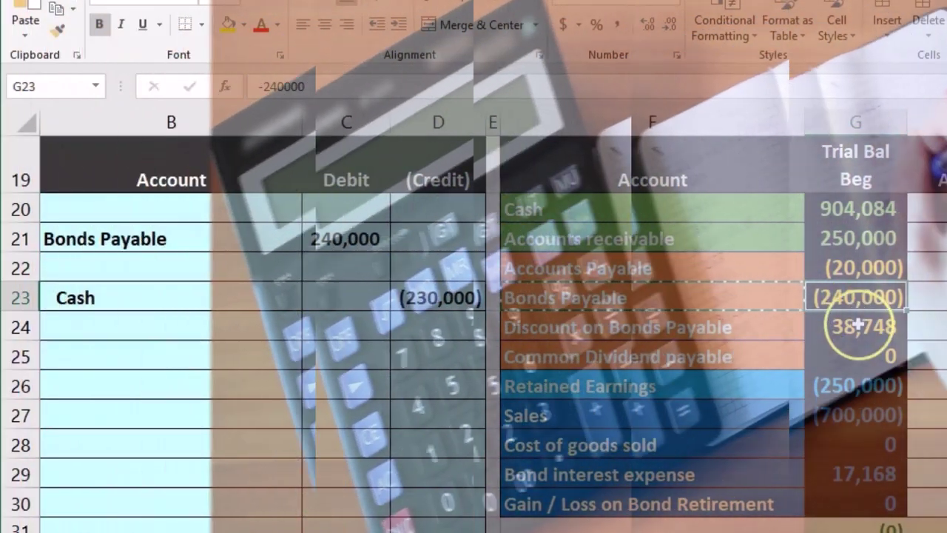
left_click(858, 326)
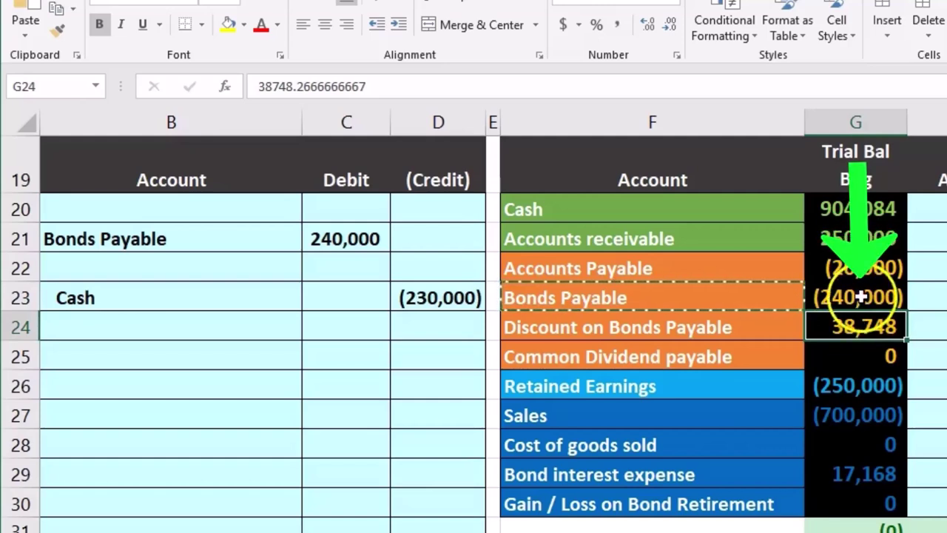
left_click_drag(860, 297, 861, 322)
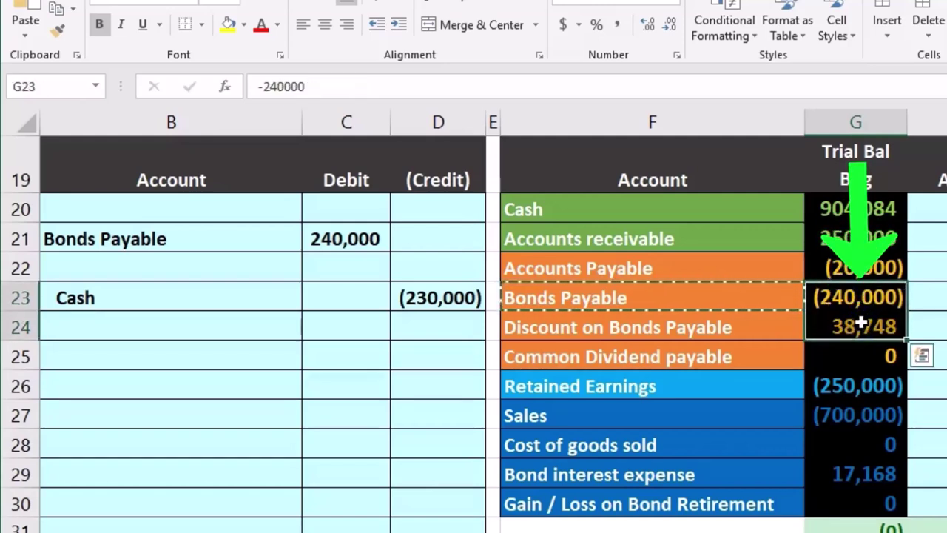
left_click(860, 322)
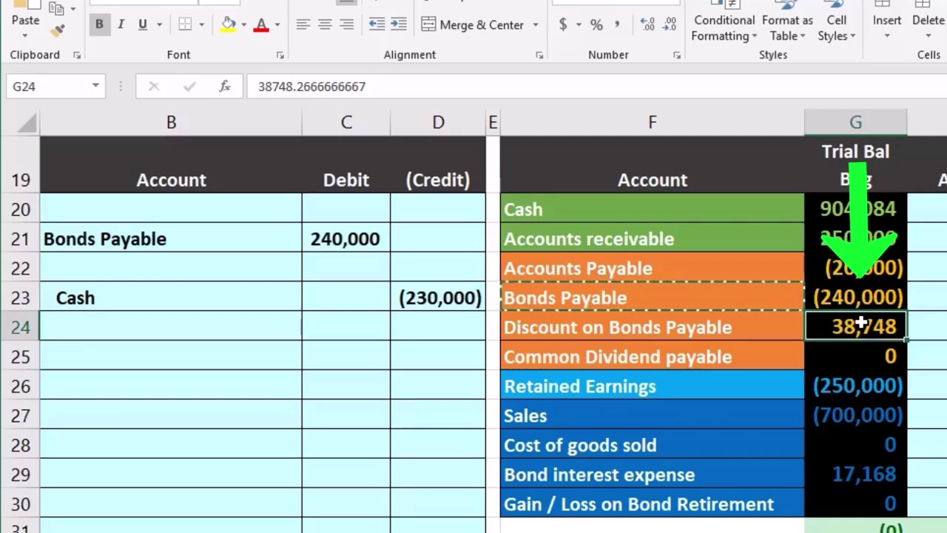
left_click(853, 298)
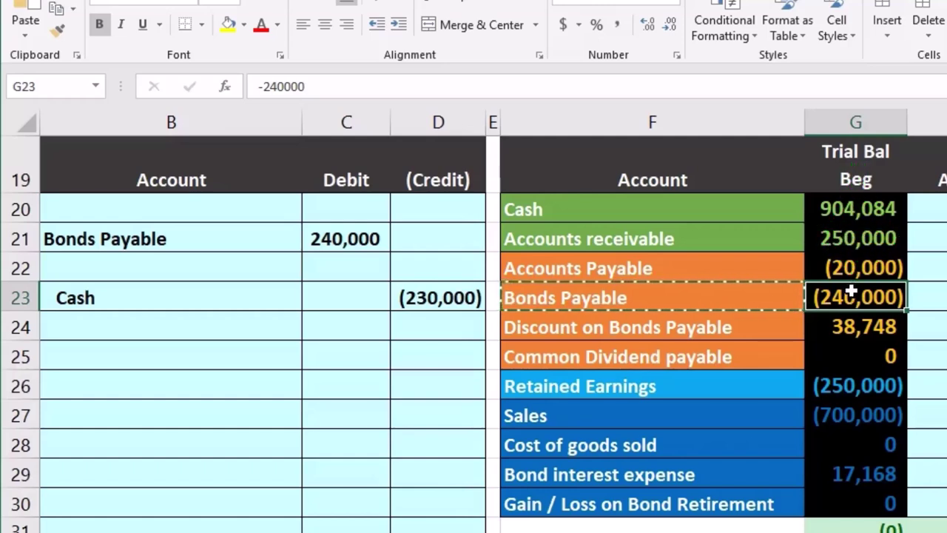
left_click(832, 326)
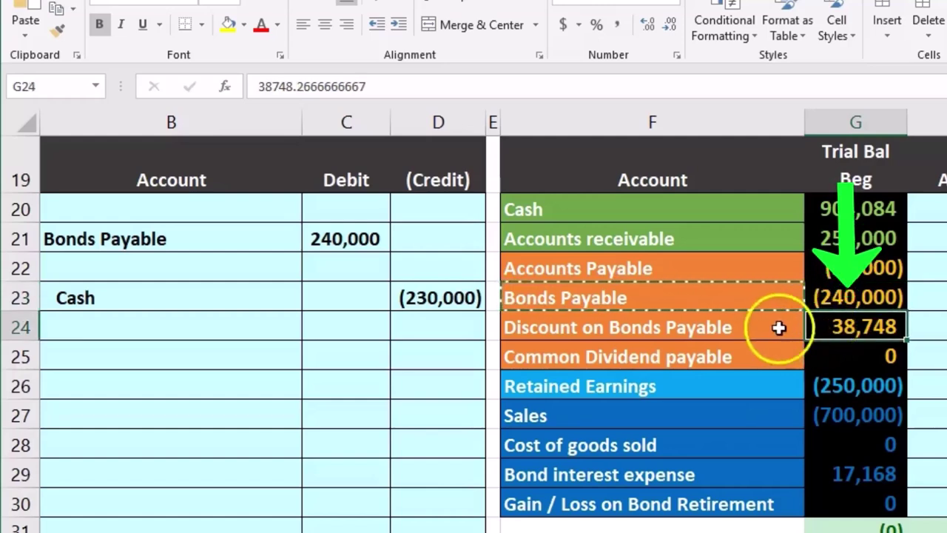
Copy the Discount on Bonds Payable account name from F24 and paste it as values into journal cell B22
left_click(726, 324)
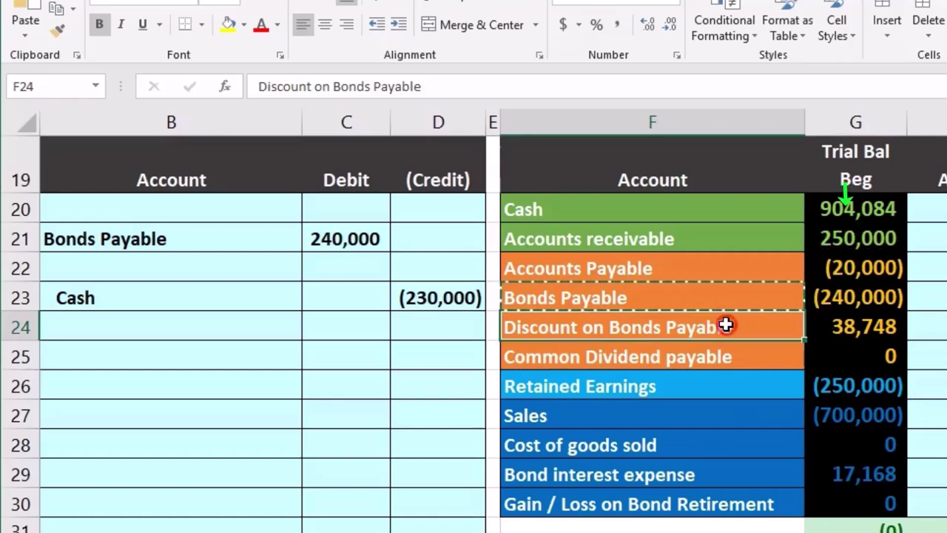
right_click(726, 325)
left_click(748, 356)
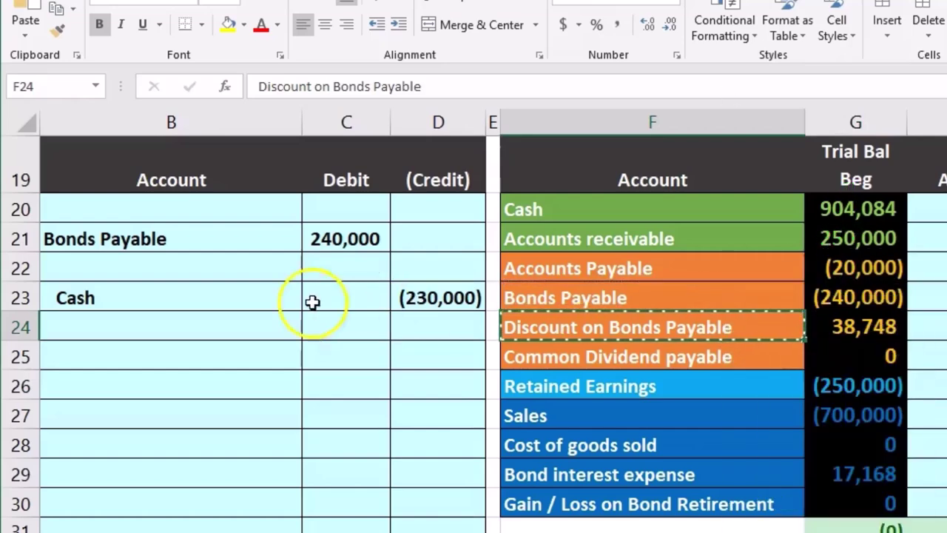
left_click(237, 264)
right_click(237, 264)
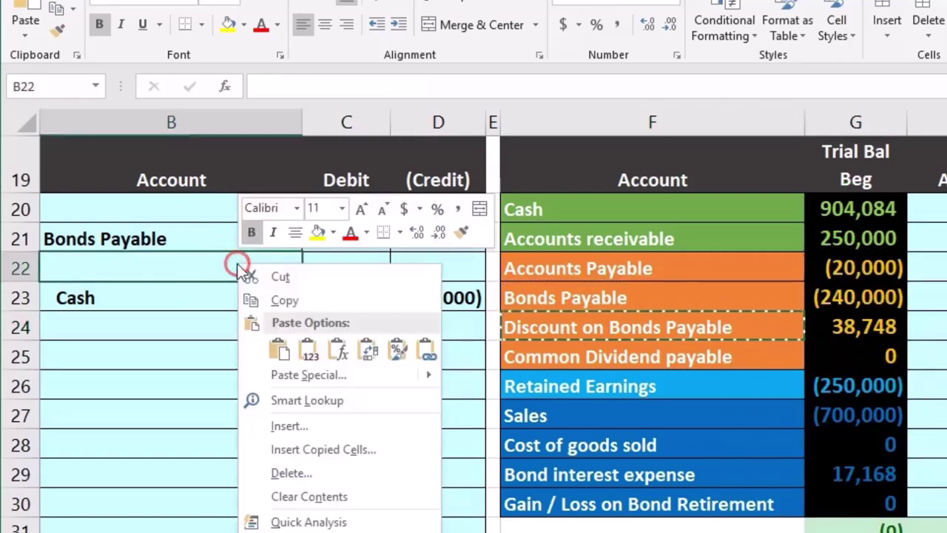
left_click(311, 340)
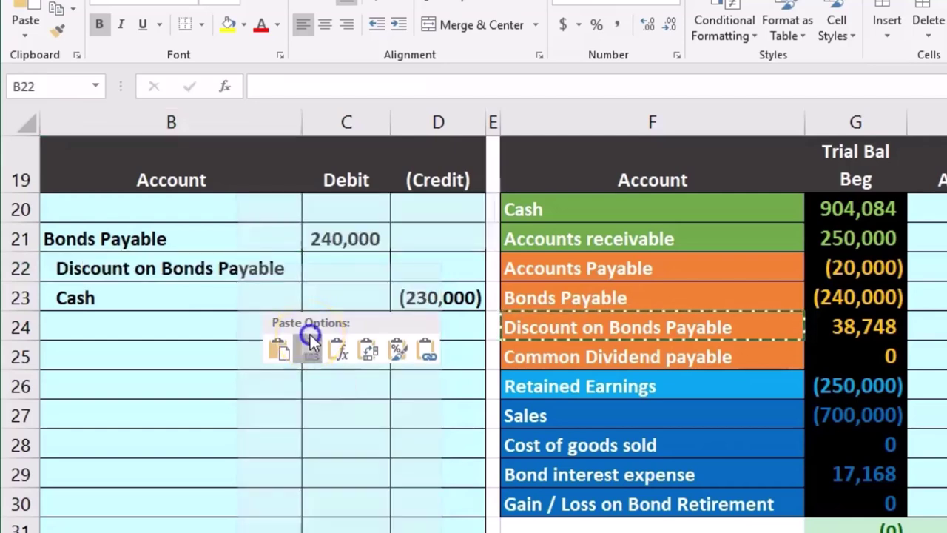
Enter the discount credit of -38748 in D22, and compare the credits in D22:D23 with the debit in C21
left_click(435, 270)
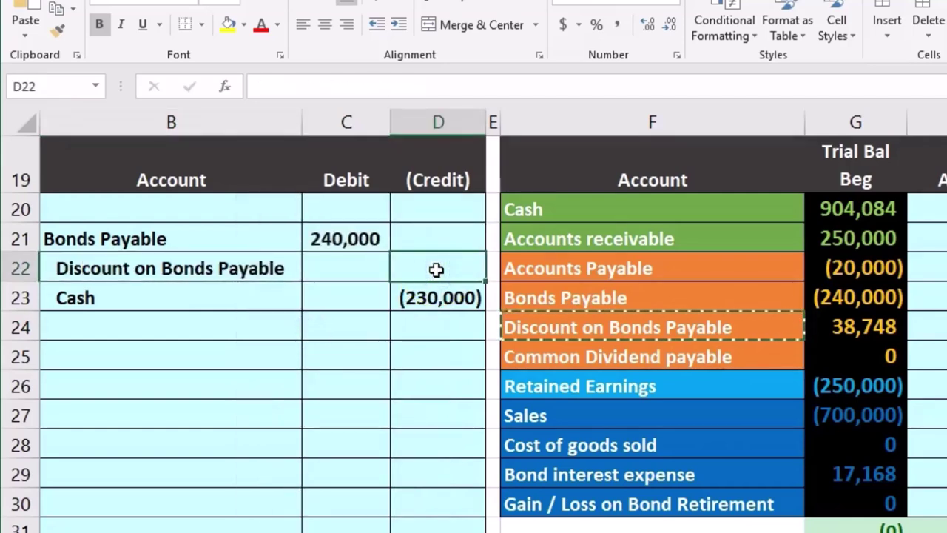
type("-38748")
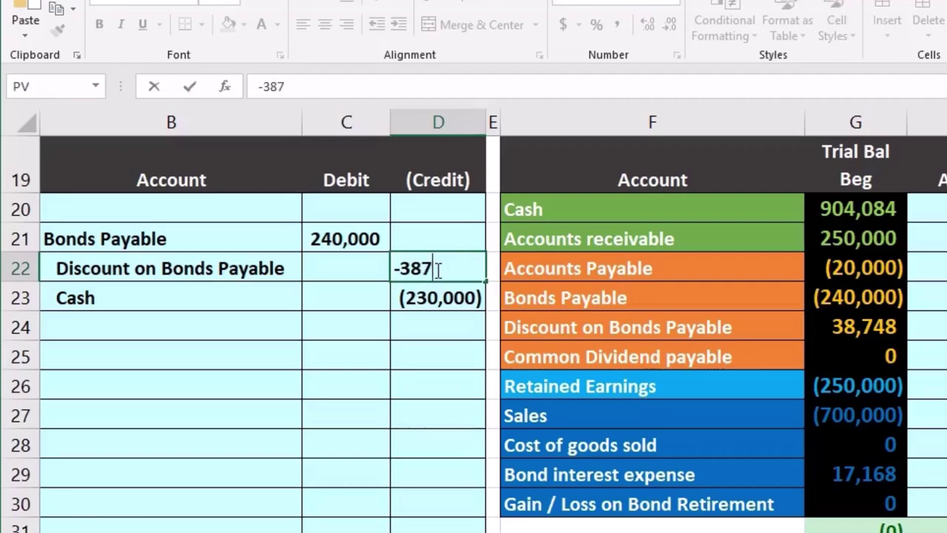
key("Return")
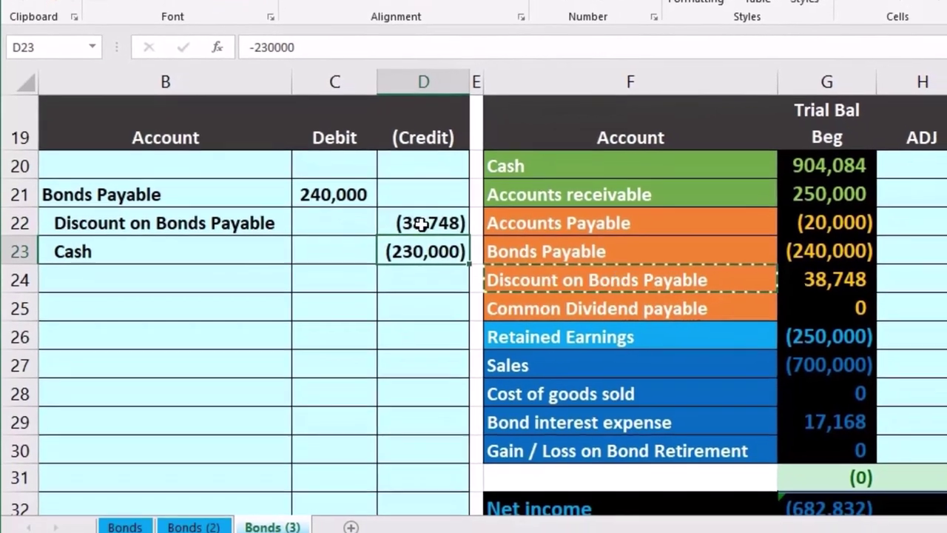
left_click(431, 297)
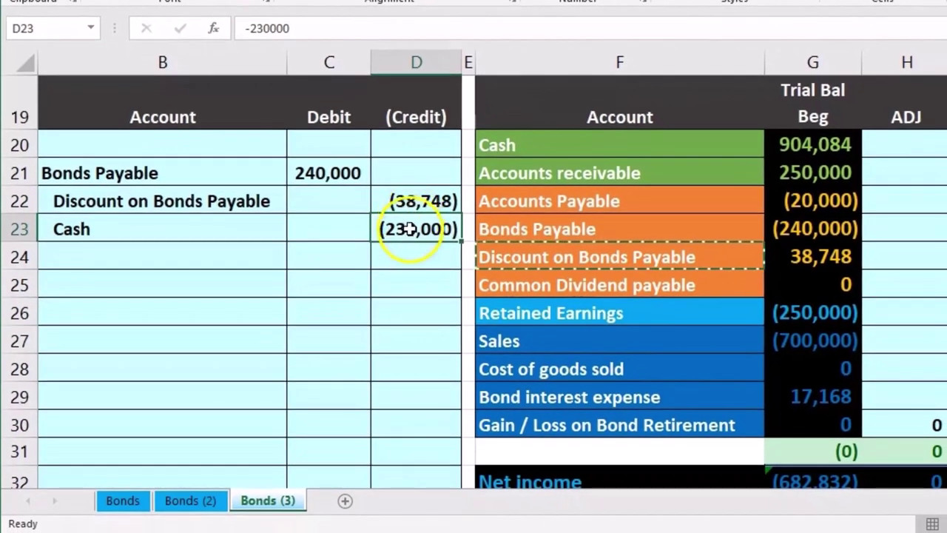
left_click_drag(417, 201, 419, 225)
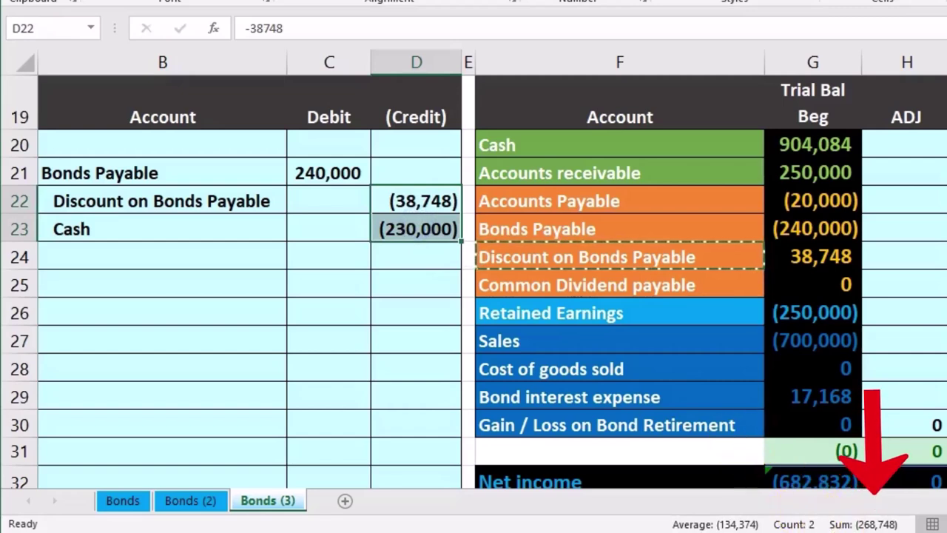
left_click(332, 178)
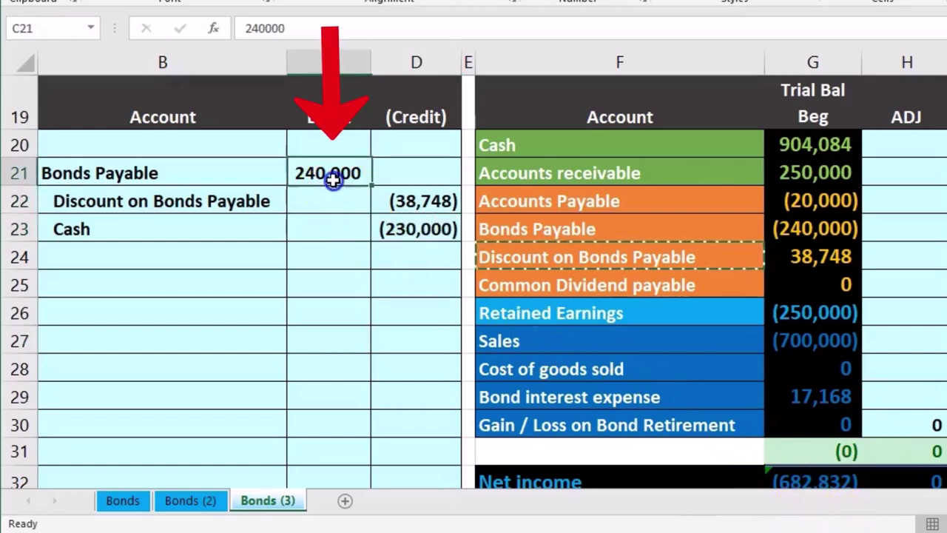
left_click_drag(332, 177, 399, 229)
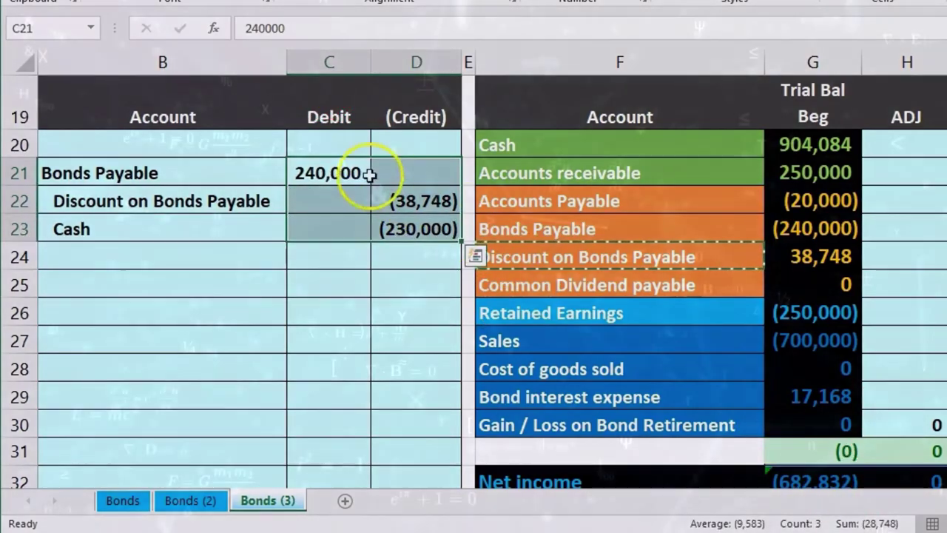
Calculate the balancing debit in C20 with =-SUM(C21:D23), and check the sum of the whole entry in C20:D23
left_click(332, 150)
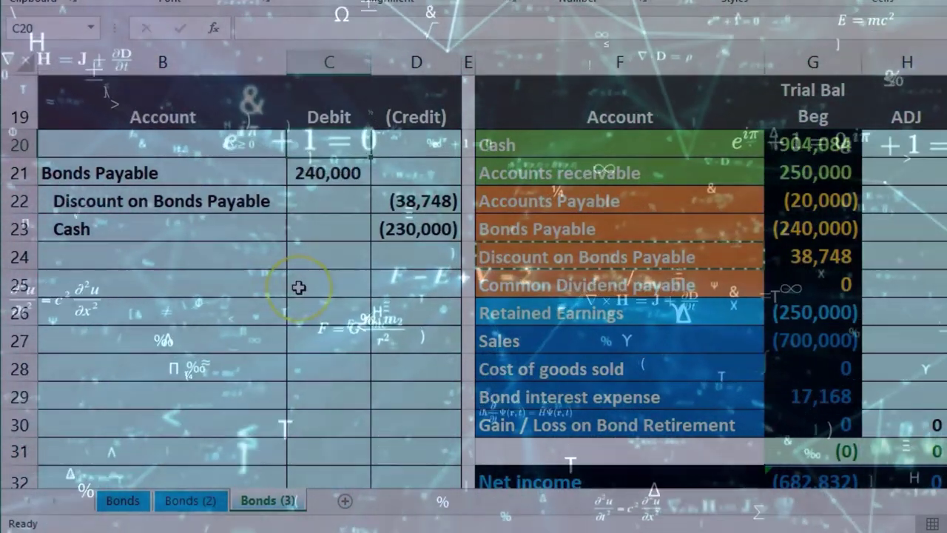
type("-sum")
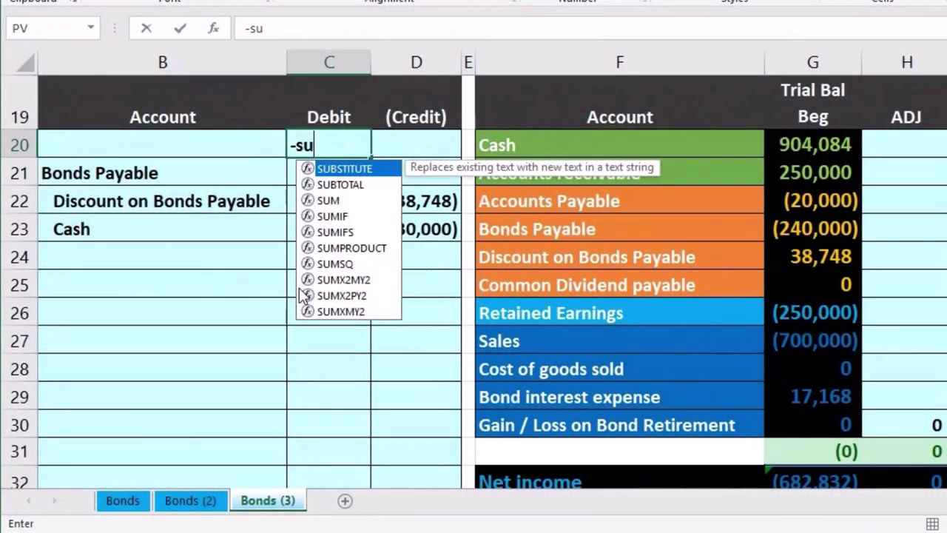
double_click(321, 170)
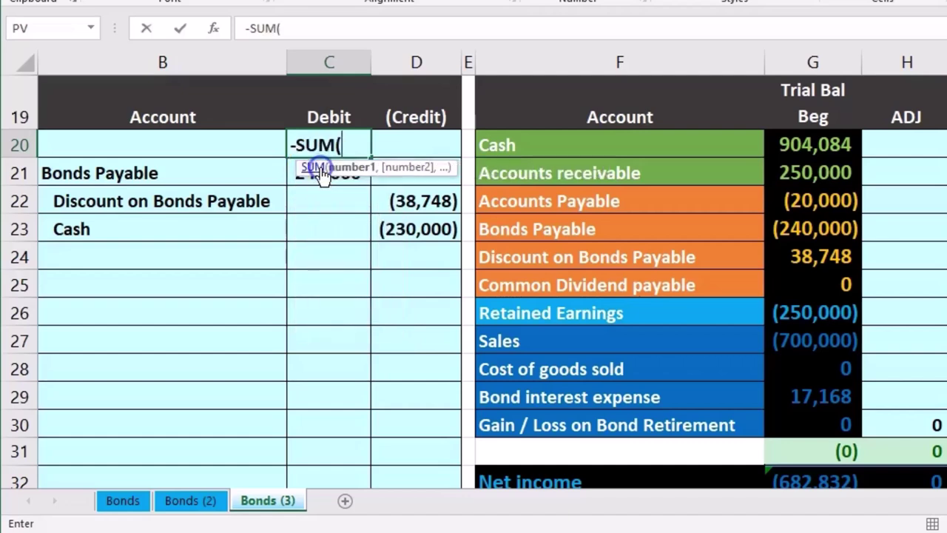
mouse_move(397, 225)
left_mouse_down()
mouse_move(368, 220)
mouse_move(368, 164)
mouse_move(348, 166)
left_mouse_up()
left_click_drag(424, 171, 542, 124)
key("Return")
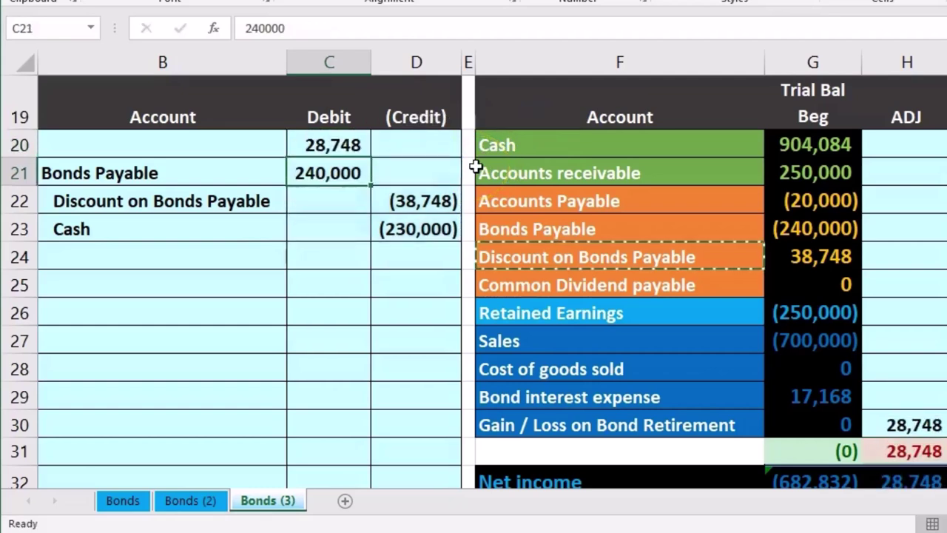
left_click_drag(333, 148, 399, 226)
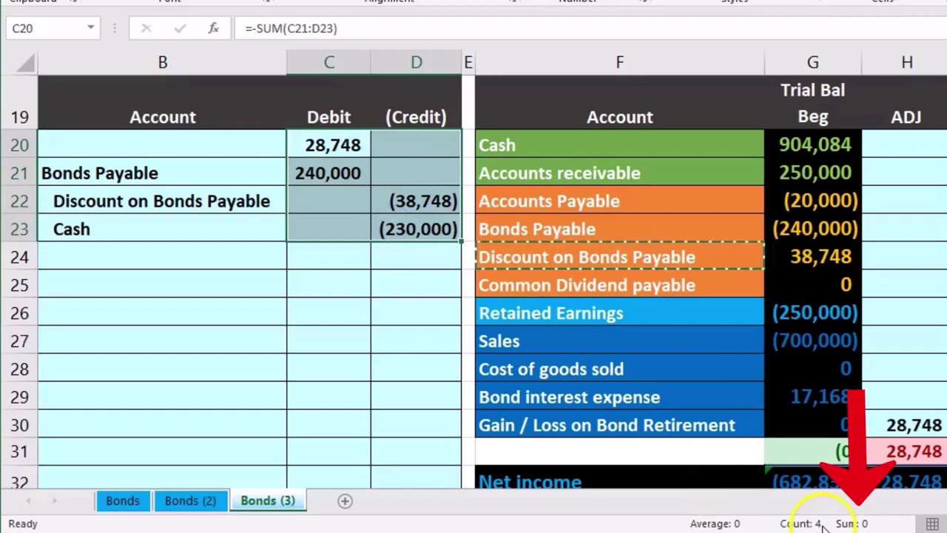
Clear the adjustment formula in H30 and select the Gain / Loss on Bond Retirement account name in F30
left_click(924, 421)
key("Delete")
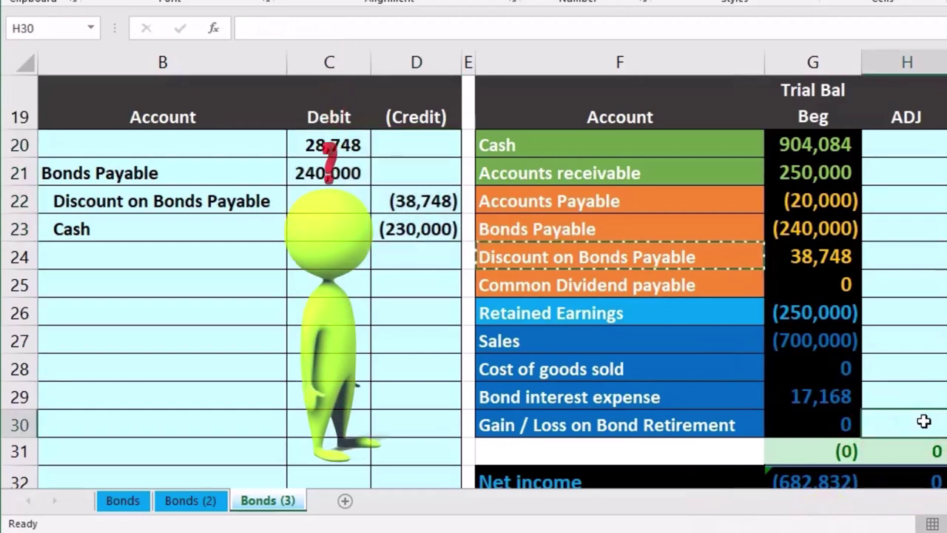
left_click(688, 423)
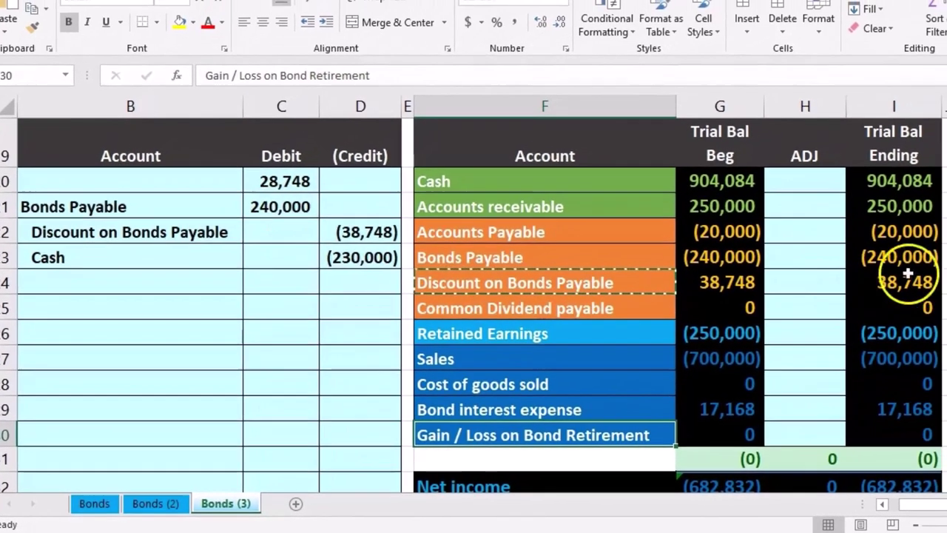
Compare the bond balances in I23:I24 with the cash credit in D23, and paste the F30 account name as values into B20
left_click_drag(928, 249, 933, 271)
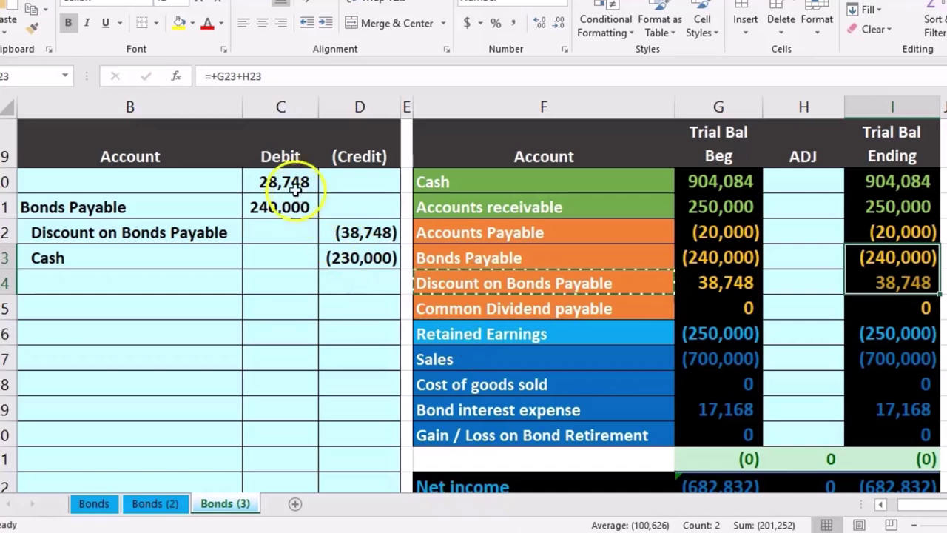
left_click(295, 189)
left_click(466, 436)
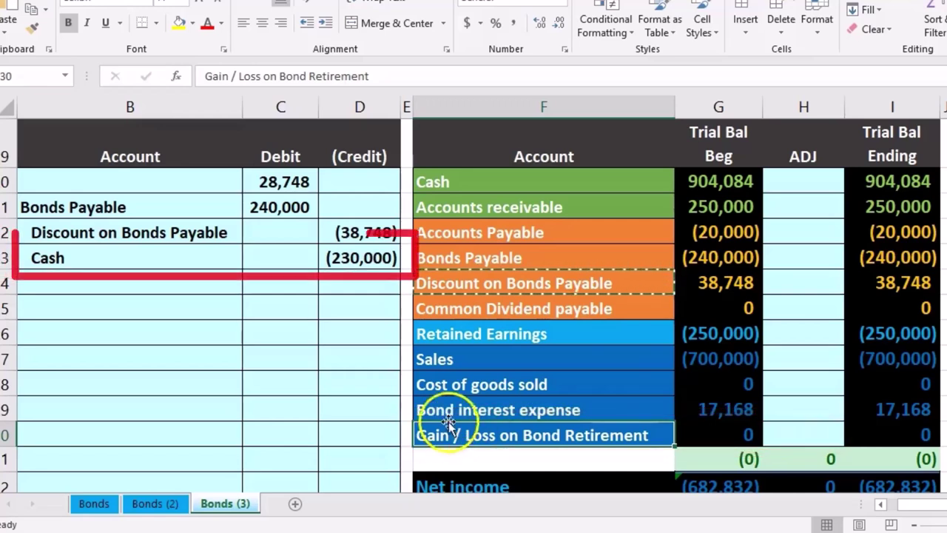
left_click(374, 259)
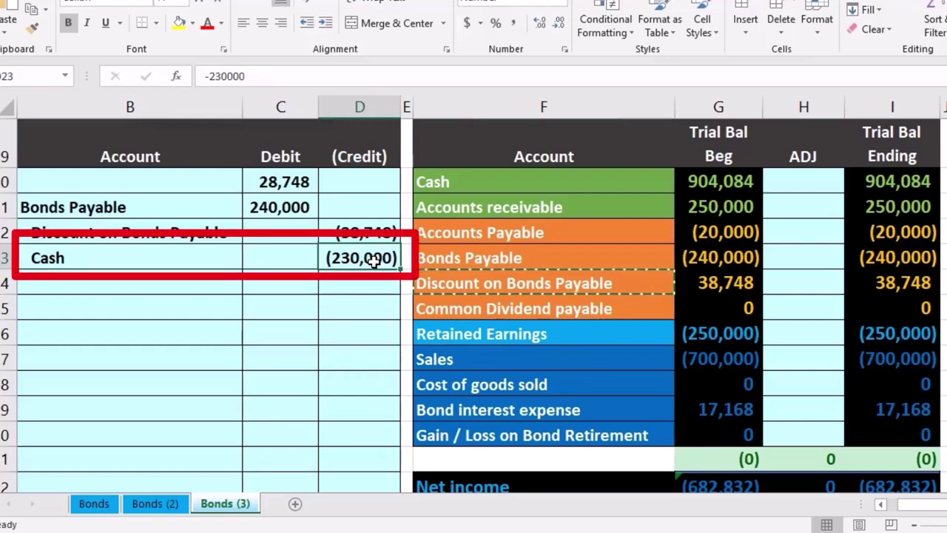
left_click(550, 431)
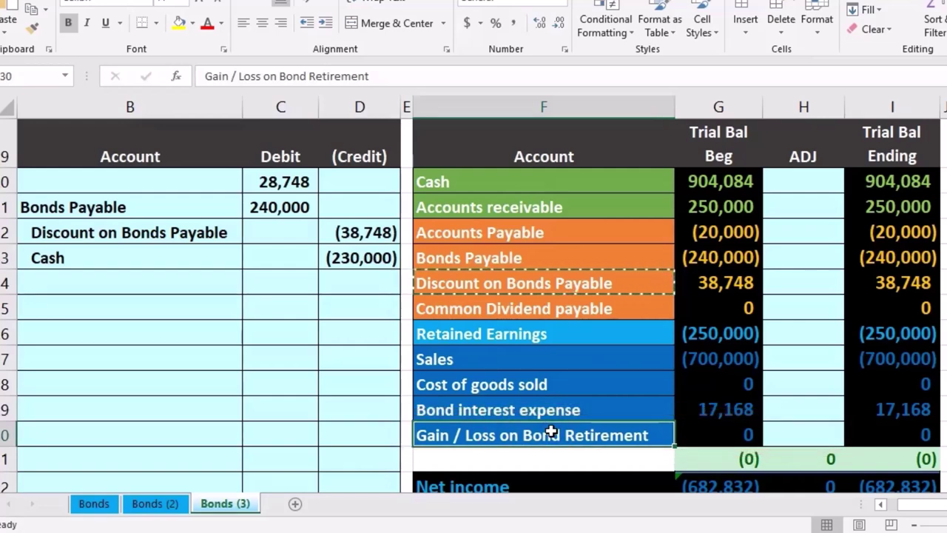
right_click(552, 432)
left_click(588, 65)
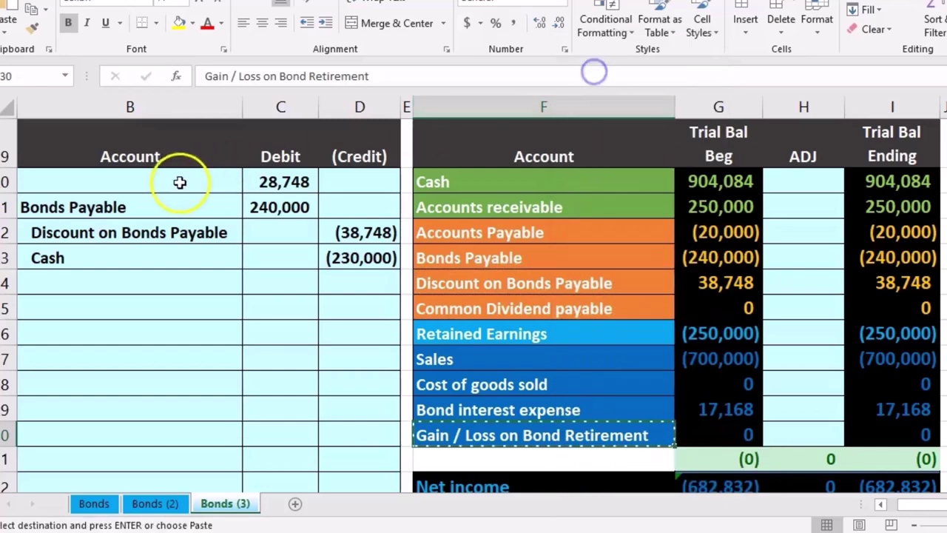
right_click(185, 182)
left_click(226, 257)
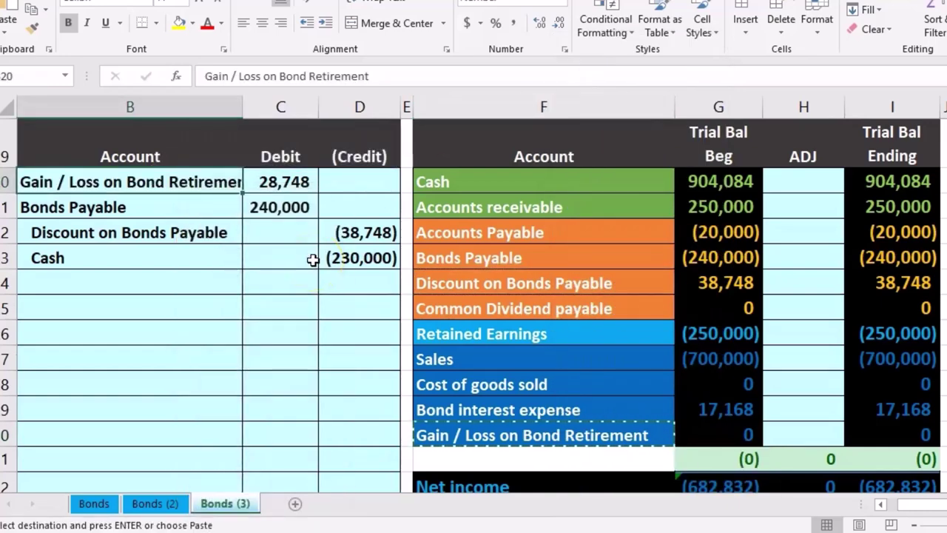
Post the gain/loss debit to the Gain / Loss on Bond Retirement adjustment in H30 with =C20, and check the ending net income
left_click_drag(222, 187, 268, 175)
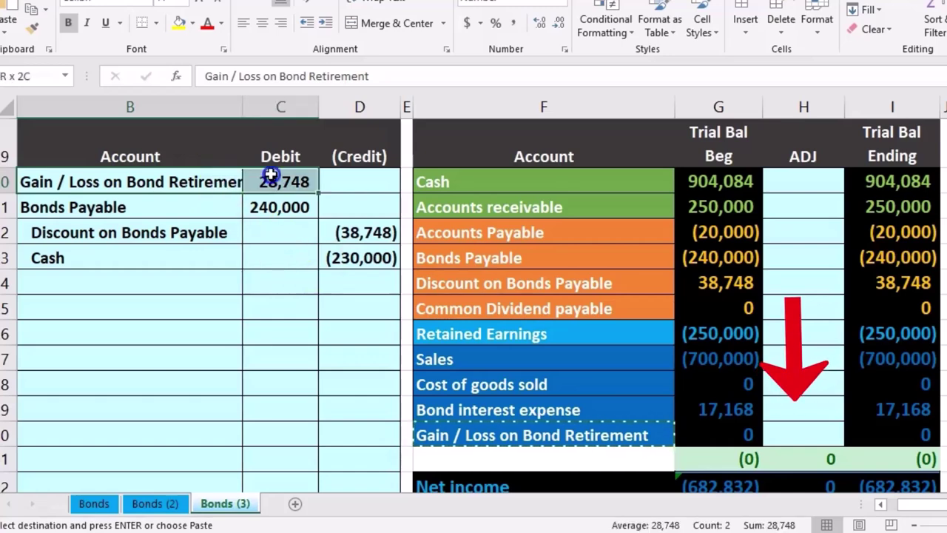
left_click(513, 427)
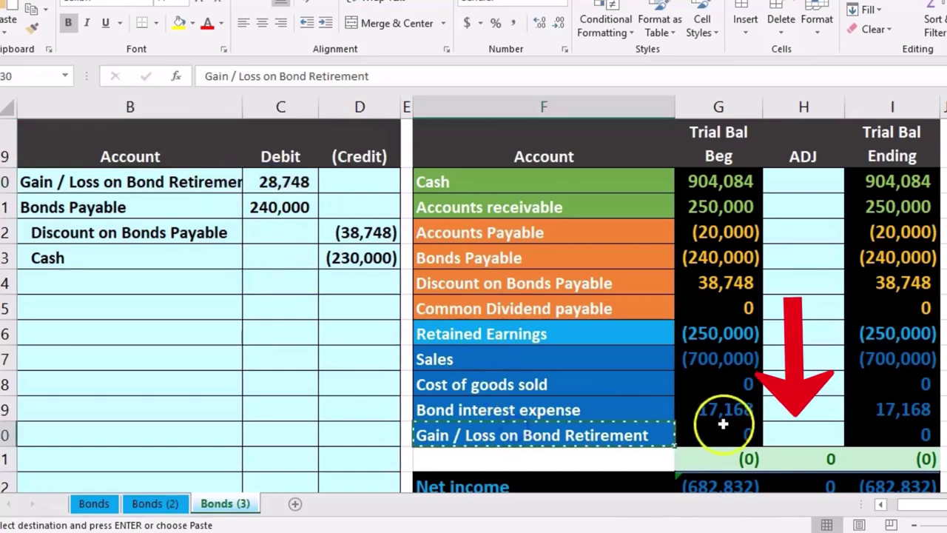
left_click(785, 429)
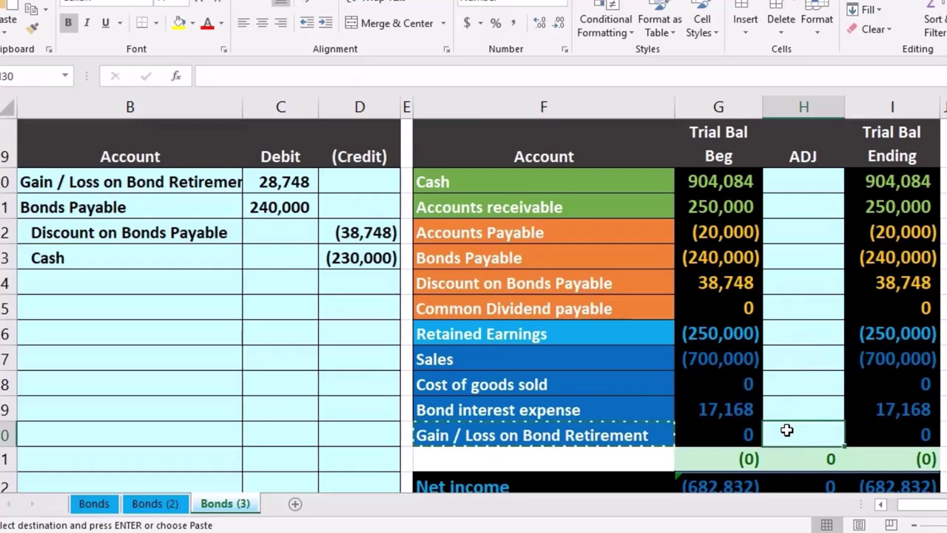
type("=")
left_click(284, 182)
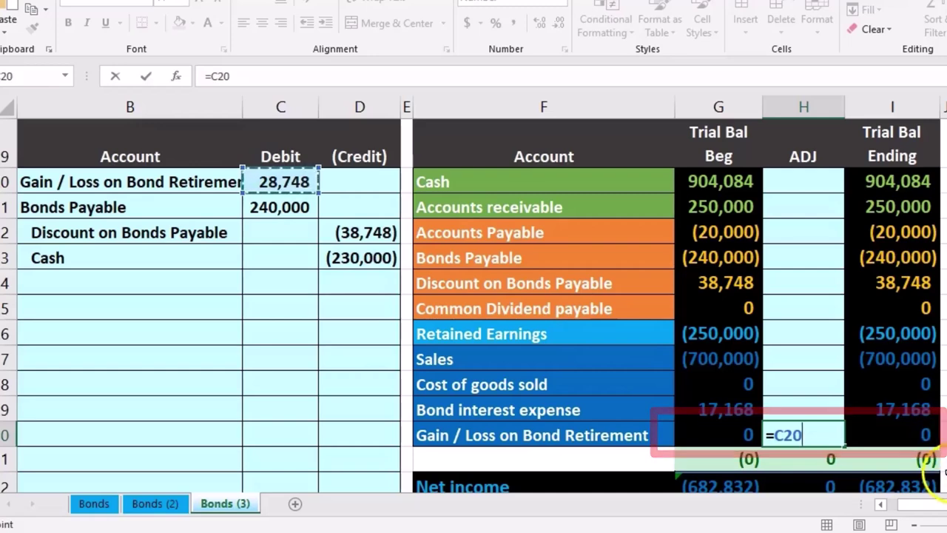
key("Return")
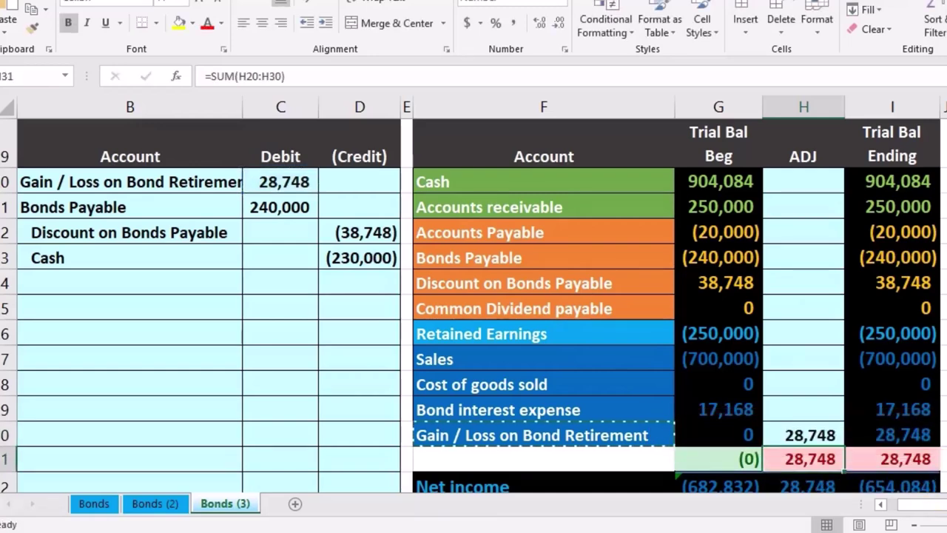
left_click(880, 490)
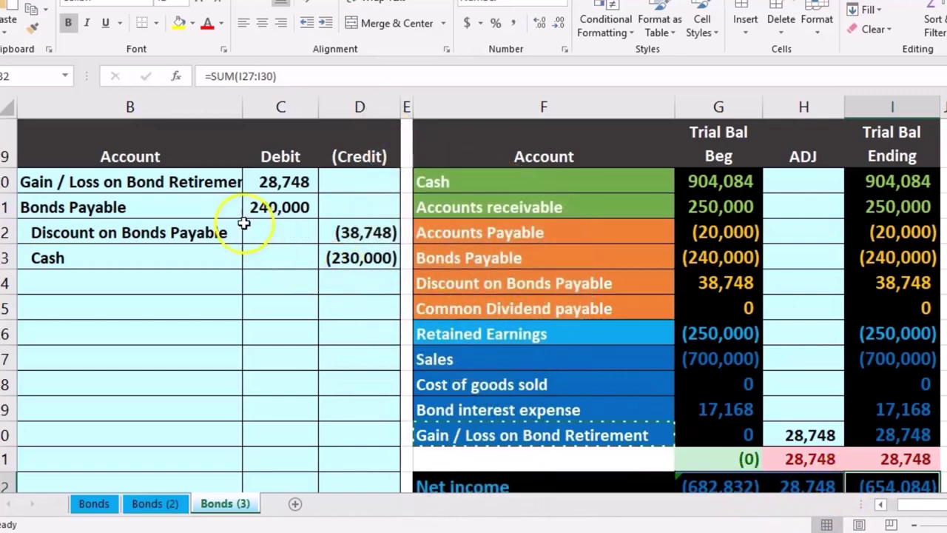
Post the Bonds Payable debit to its trial balance adjustment in H23 with =C21
left_click_drag(235, 208, 250, 207)
left_click_drag(527, 256, 740, 258)
left_click(800, 248)
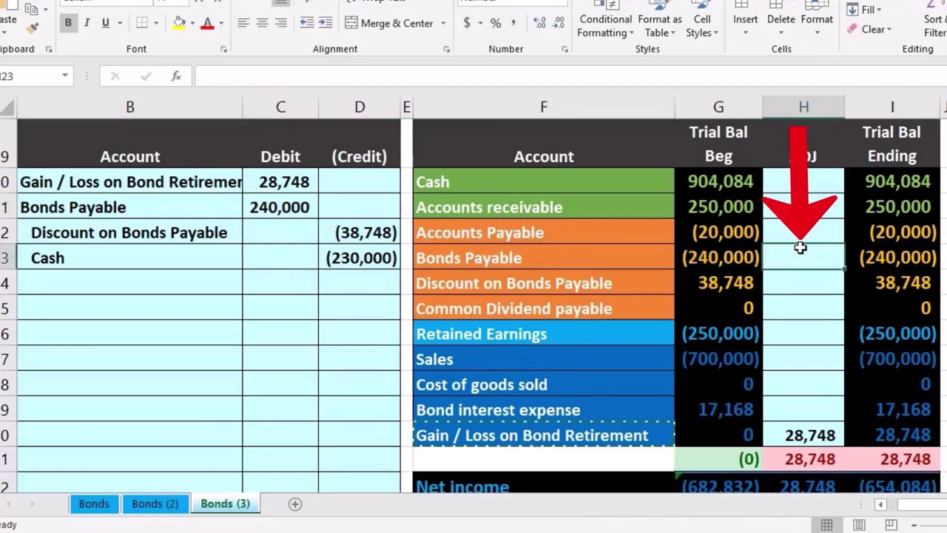
type("=")
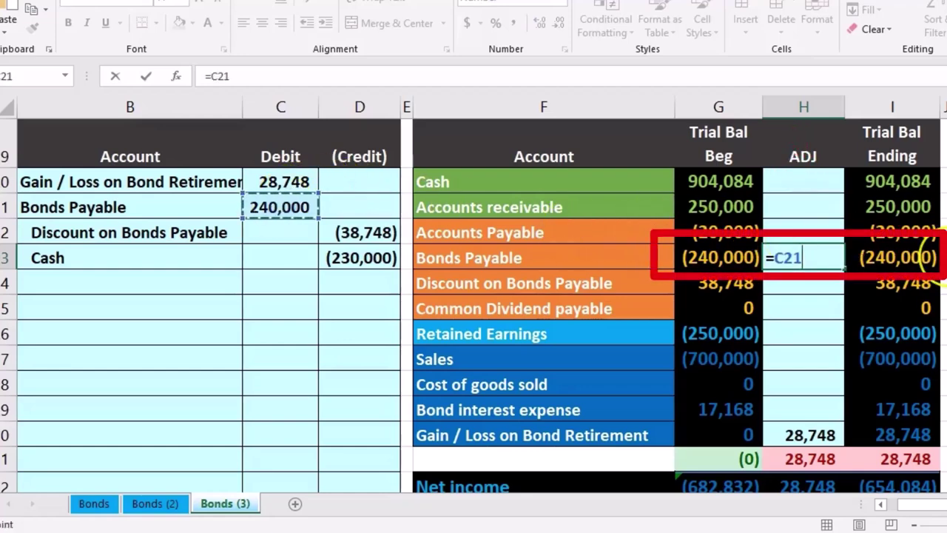
key("Return")
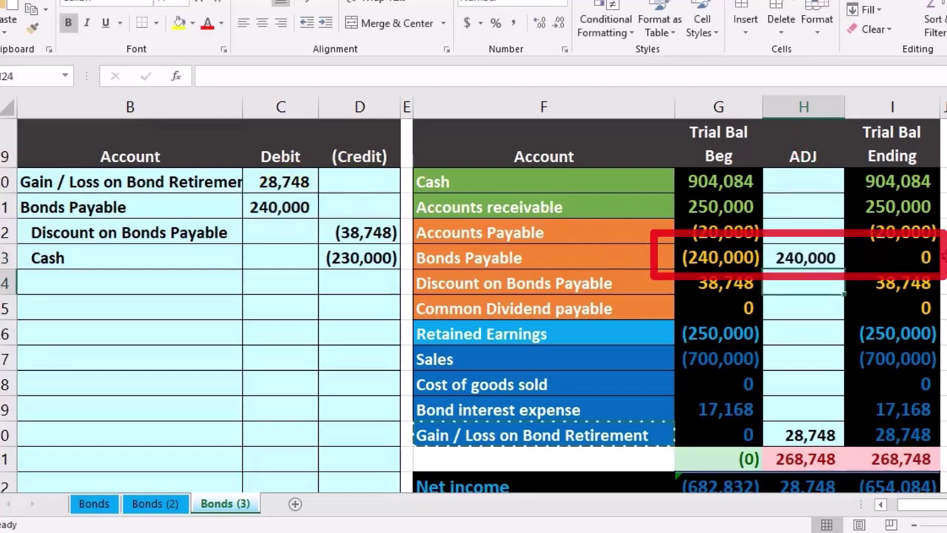
Post the Discount on Bonds Payable credit to its trial balance adjustment in H24 with =D22
left_click_drag(219, 232, 326, 223)
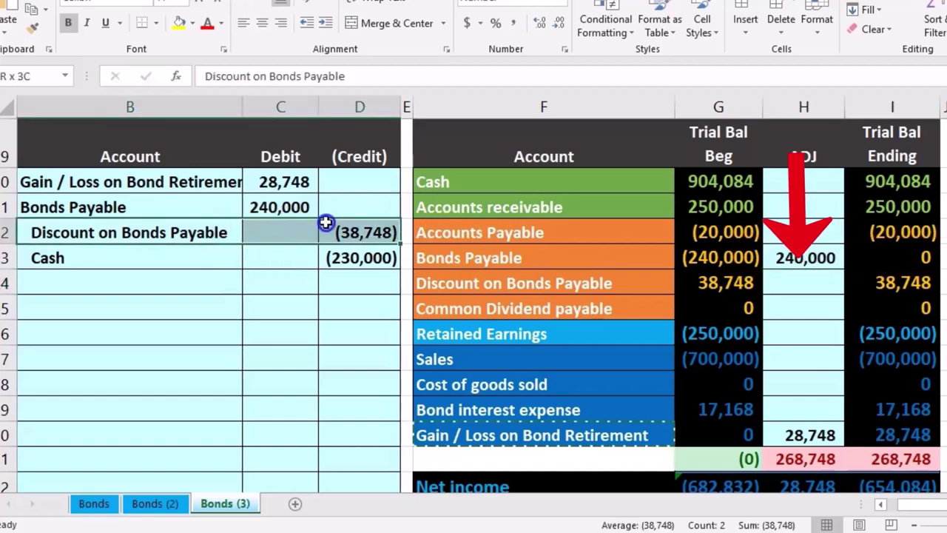
left_click(538, 282)
left_click(722, 282)
left_click(802, 286)
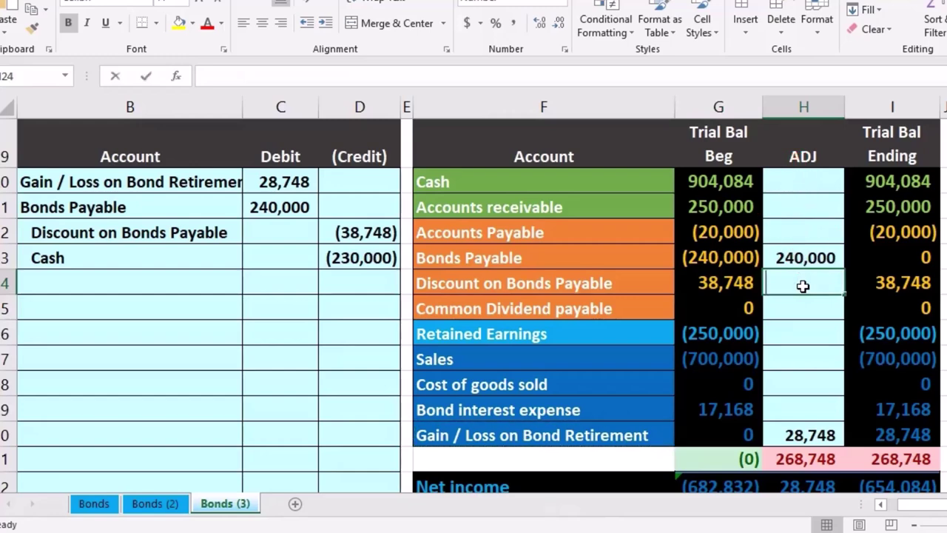
type("=")
left_click(364, 234)
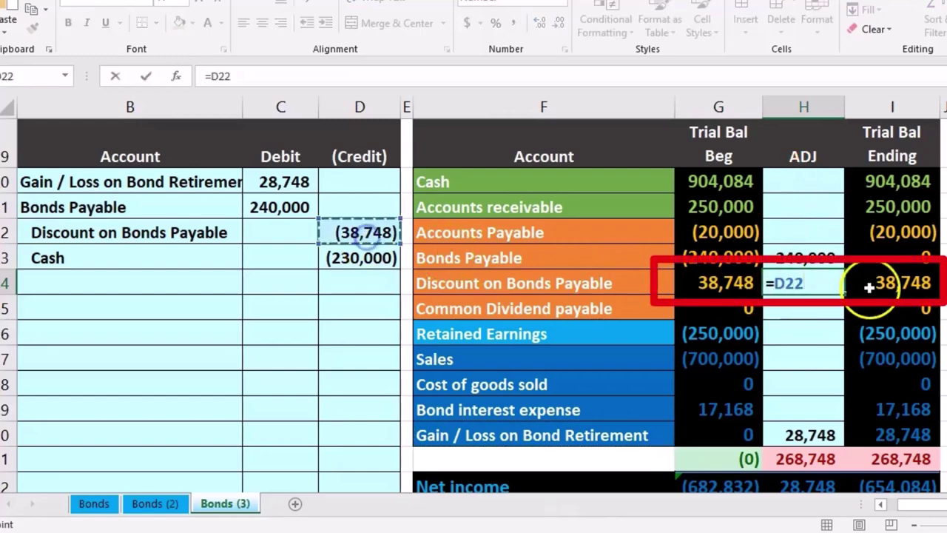
key("Return")
Post the Cash credit to its trial balance adjustment in H20 with =D23
left_click_drag(210, 257, 359, 253)
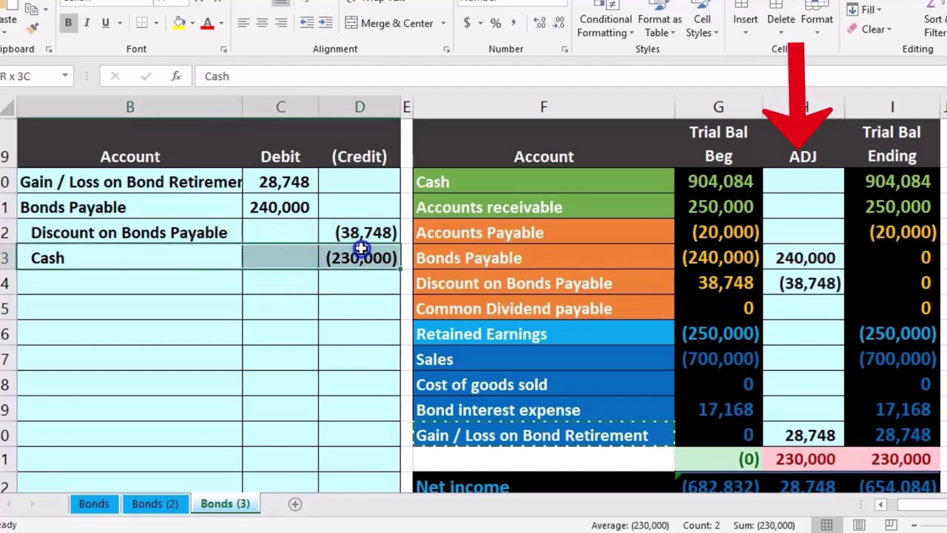
left_click(789, 181)
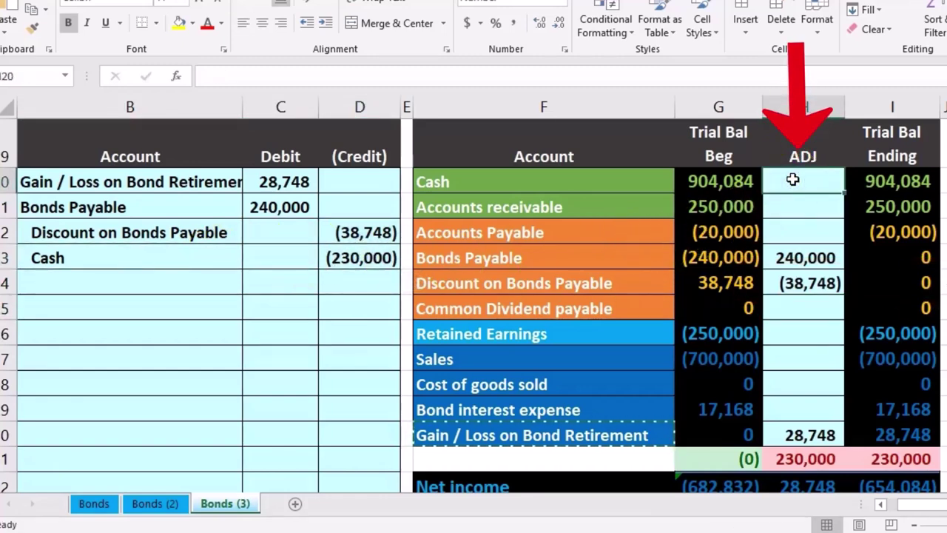
type("=")
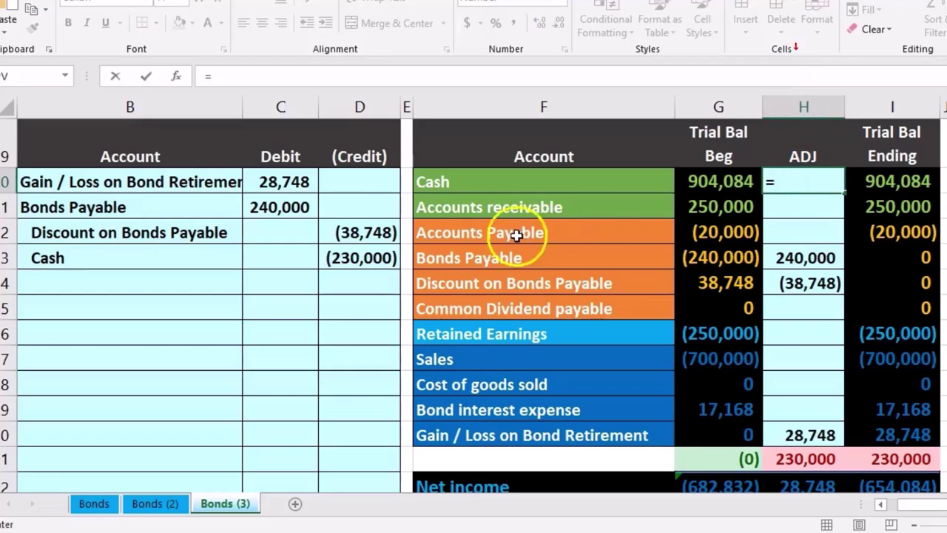
left_click(368, 261)
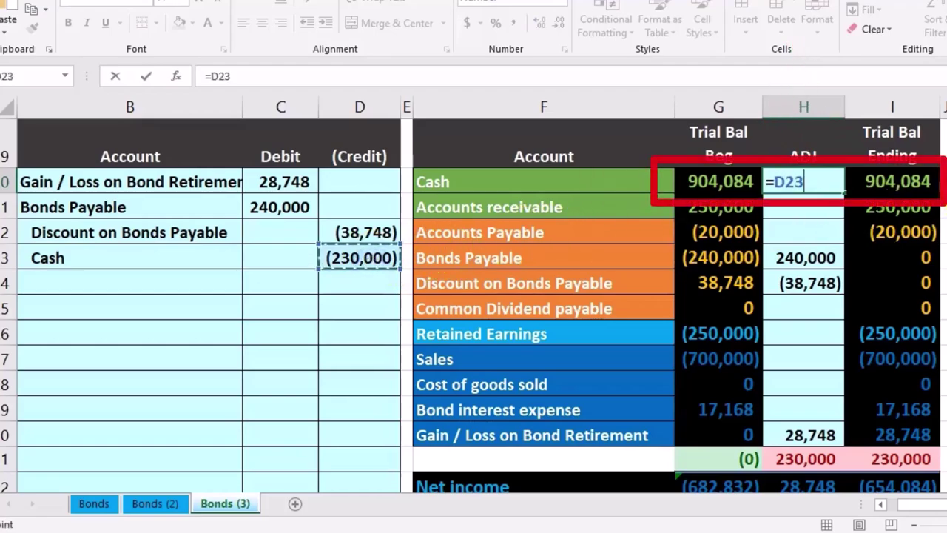
key("Return")
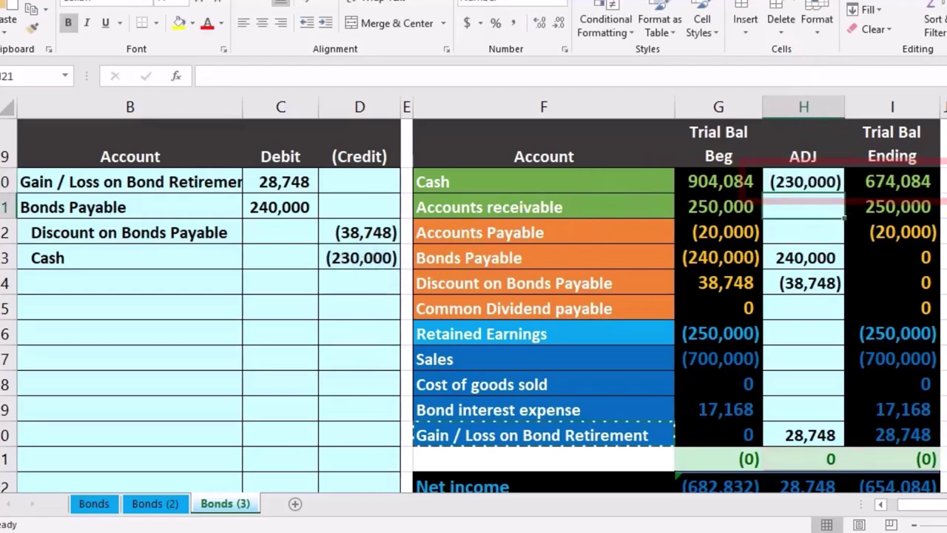